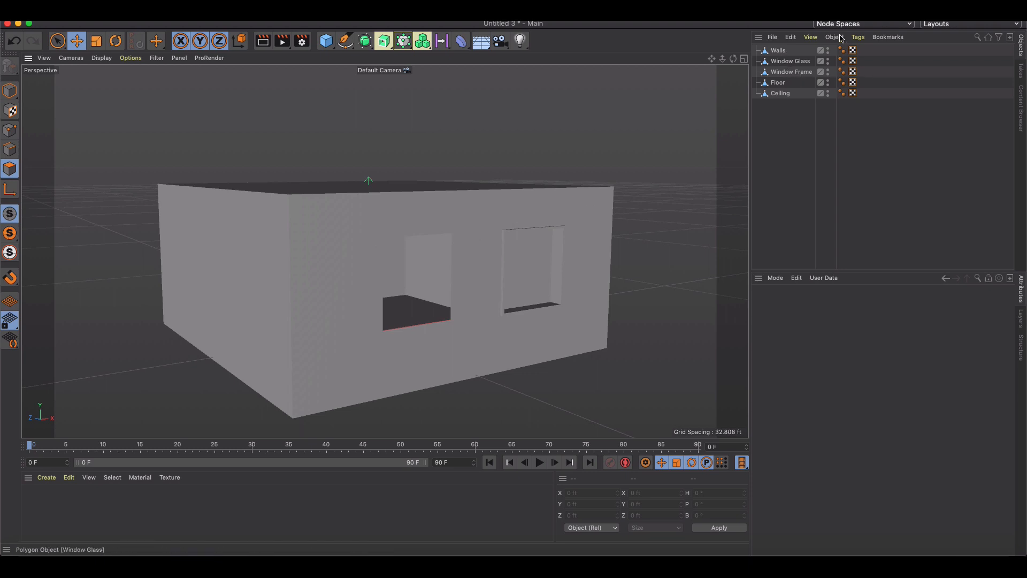
Step: Examine the room model from several angles, selecting its Walls, Ceiling and Floor objects in turn, and clear the polygon selection
left_click(493, 199)
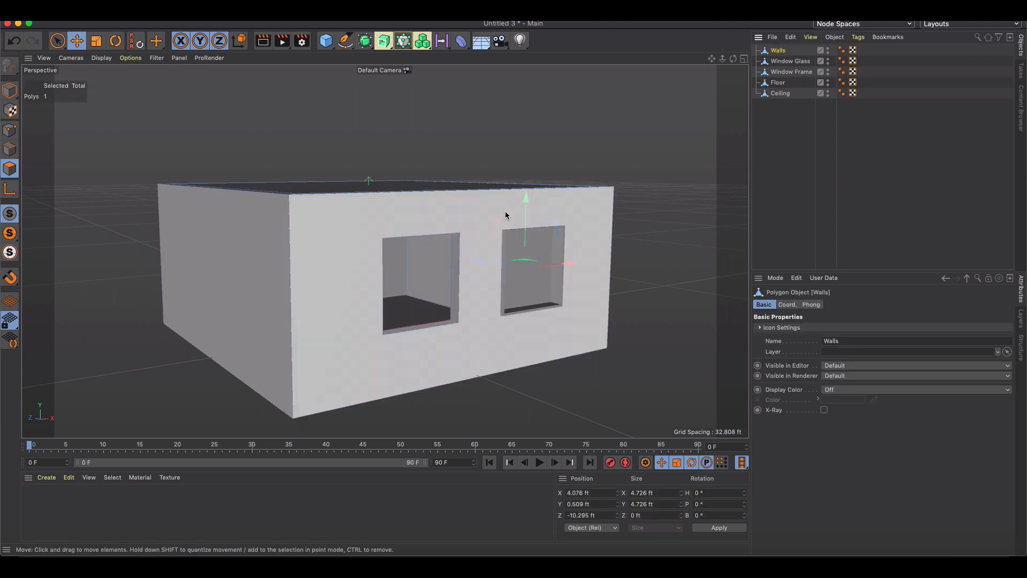
left_click_drag(500, 216, 440, 287, "alt")
scroll(474, 257, "up", 3)
scroll(440, 267, "down", 5)
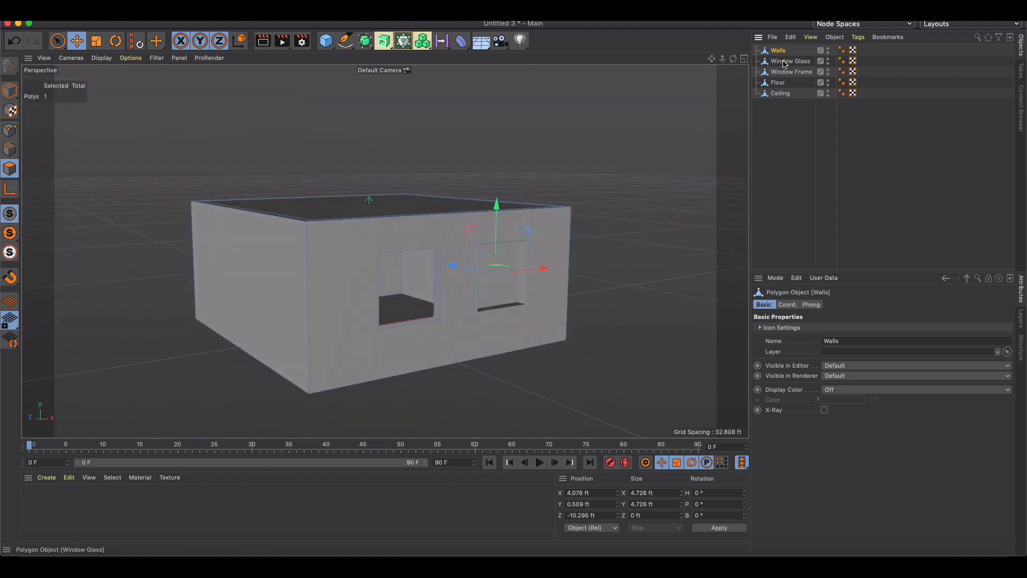
left_click(779, 94)
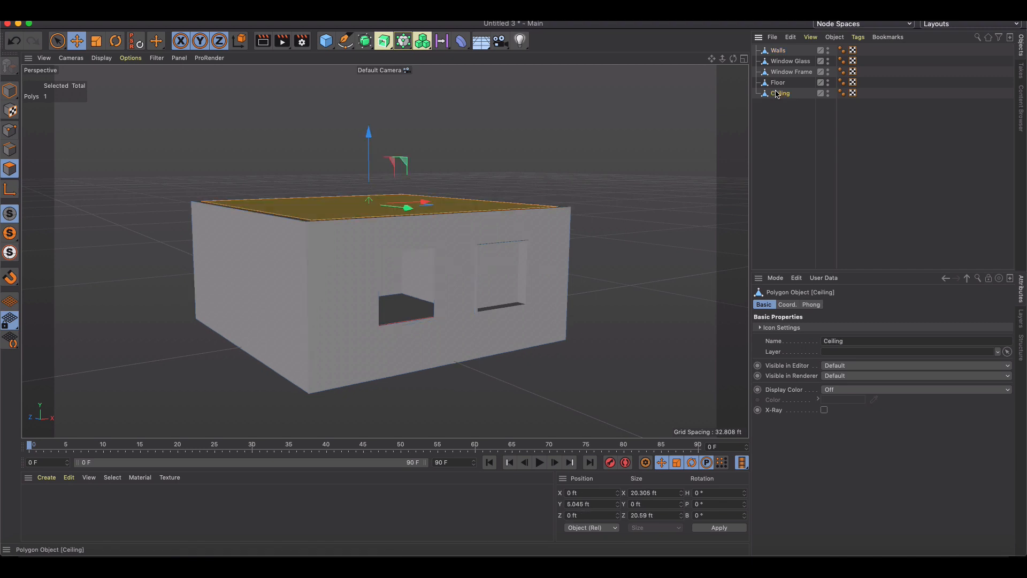
left_click(778, 51)
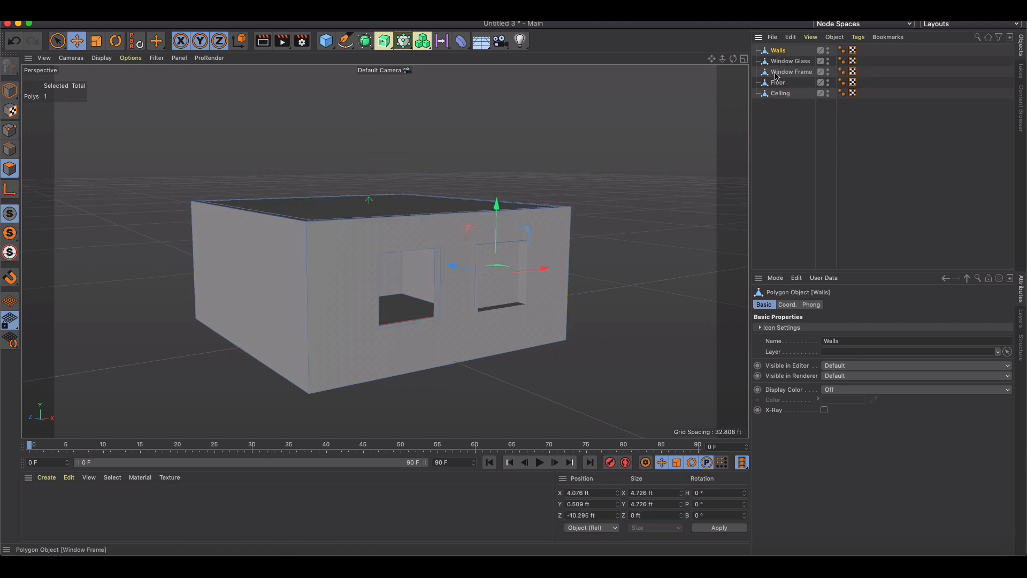
left_click(778, 83)
left_click_drag(514, 251, 404, 268, "alt")
scroll(398, 265, "up", 5)
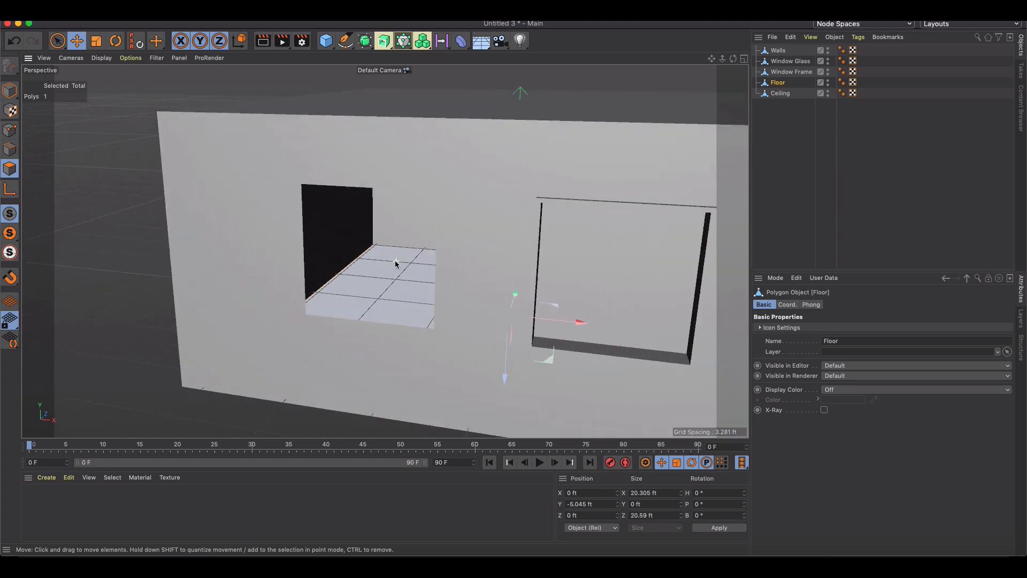
scroll(396, 263, "up", 3)
scroll(397, 264, "down", 5)
left_click_drag(397, 264, 435, 250, "alt")
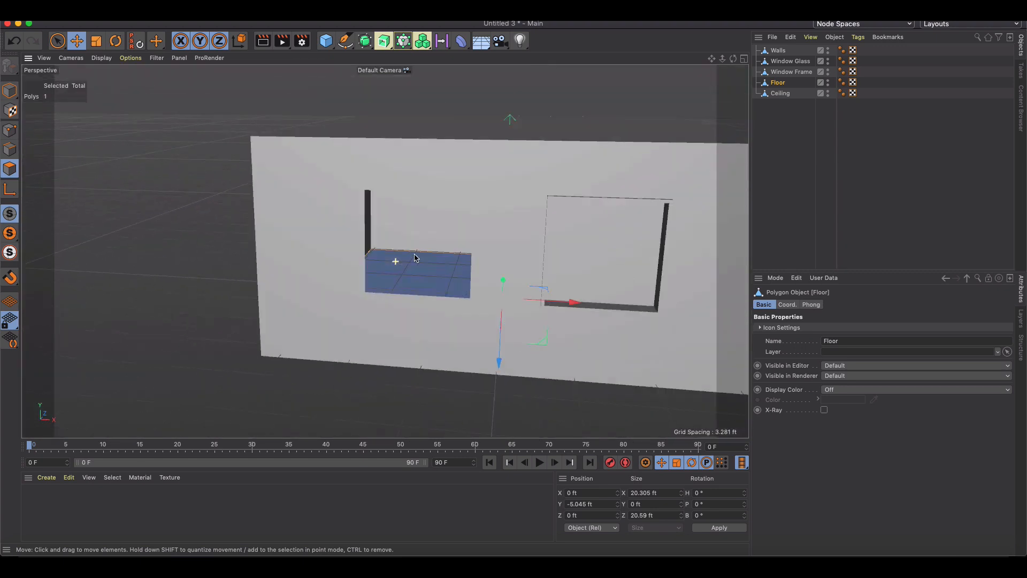
middle_click_drag(429, 229, 387, 290, "alt")
left_click_drag(387, 290, 449, 280, "alt")
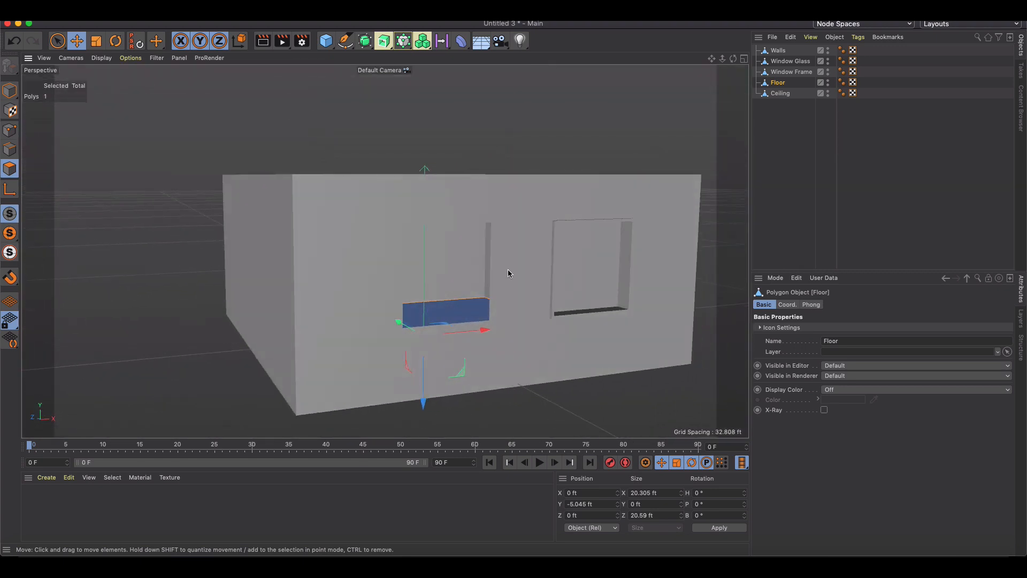
middle_click_drag(523, 264, 500, 261, "alt")
left_click_drag(501, 265, 508, 264, "alt")
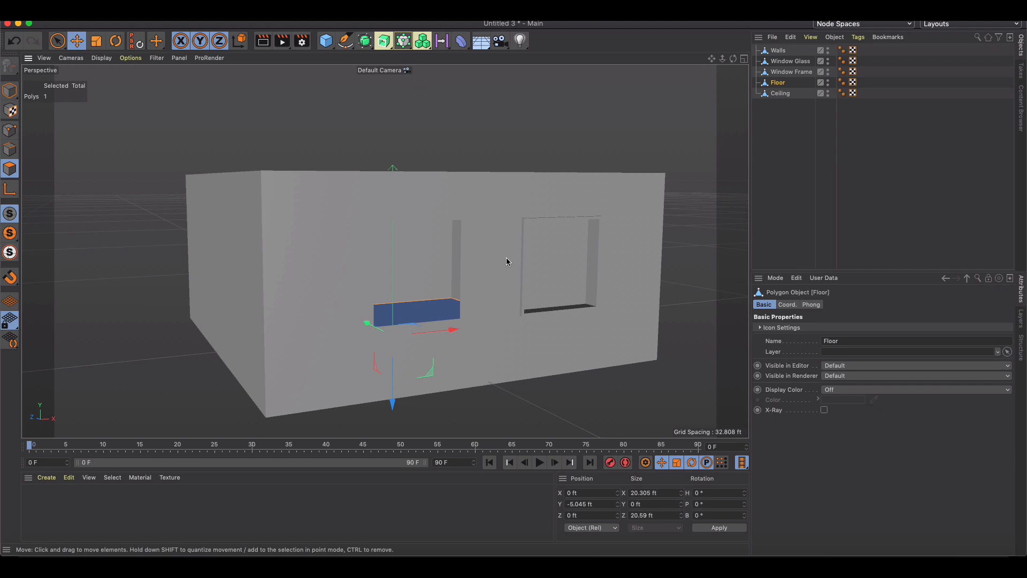
scroll(498, 262, "down", 2)
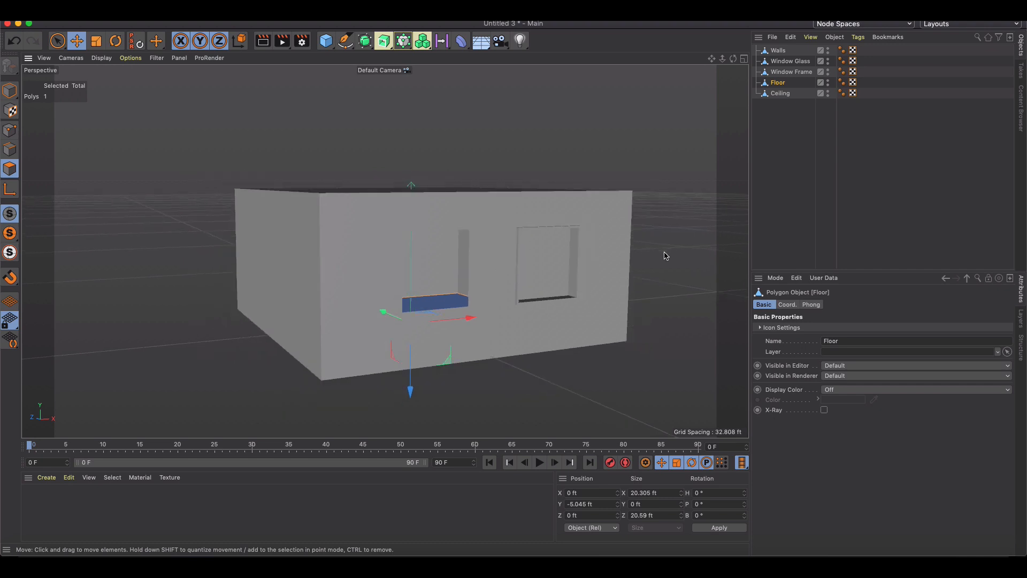
left_click(665, 256)
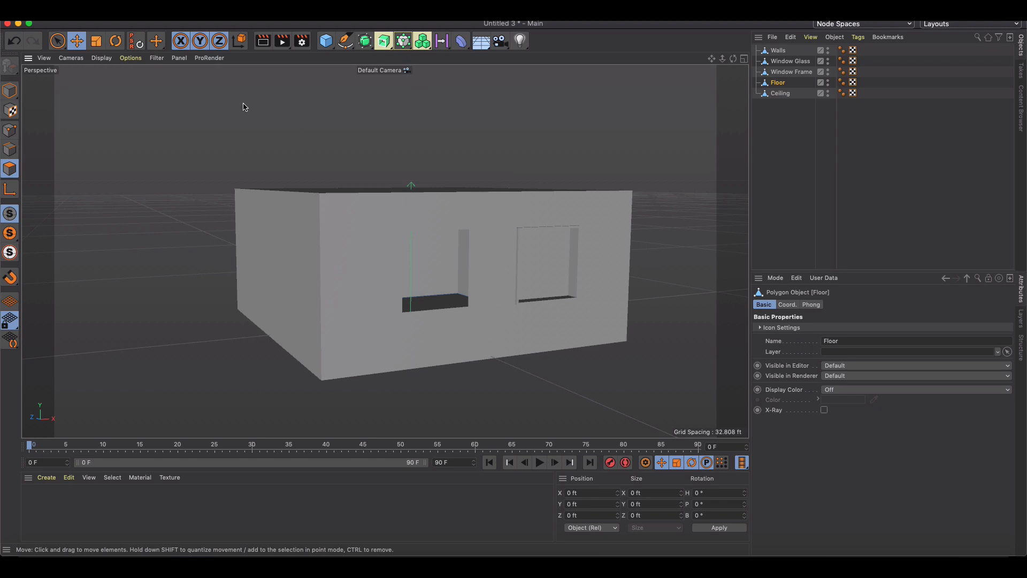
Step: Add a cube and move it up and across so that it straddles the room's windowless side wall
left_click_drag(348, 201, 462, 225, "alt")
left_click(777, 50)
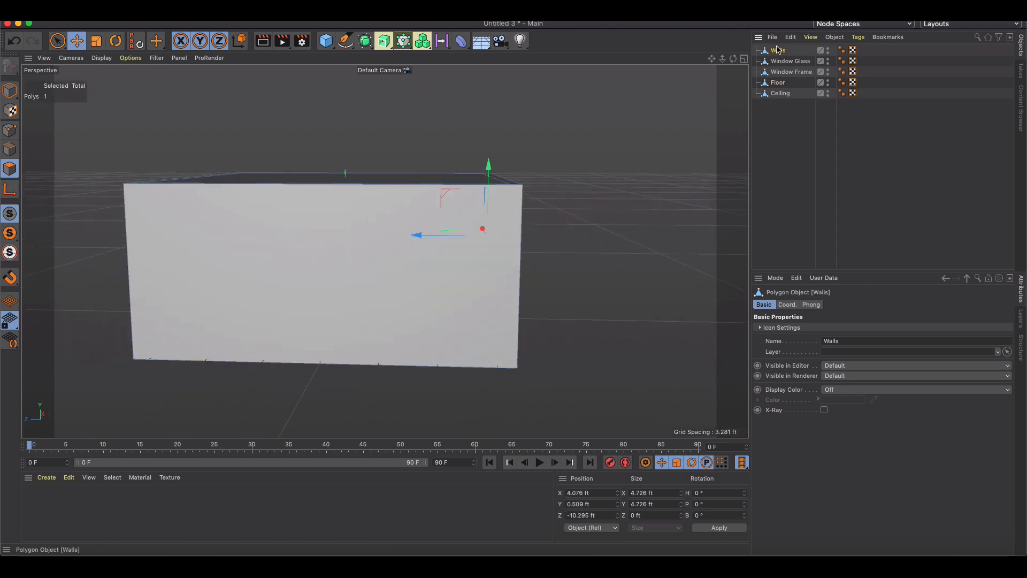
left_click_drag(326, 40, 410, 56)
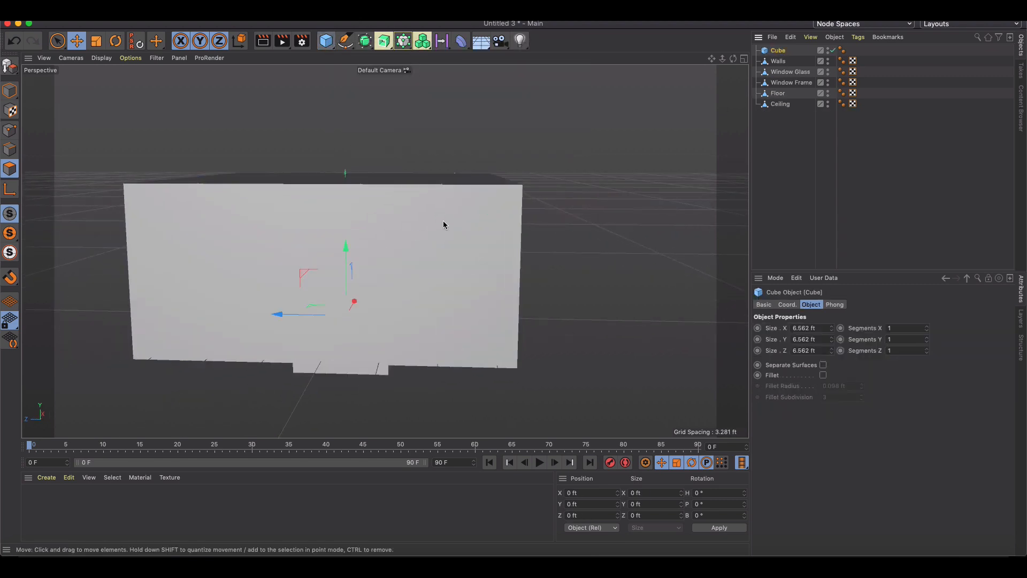
left_click_drag(345, 246, 463, 244, "alt")
left_click_drag(181, 310, 320, 337)
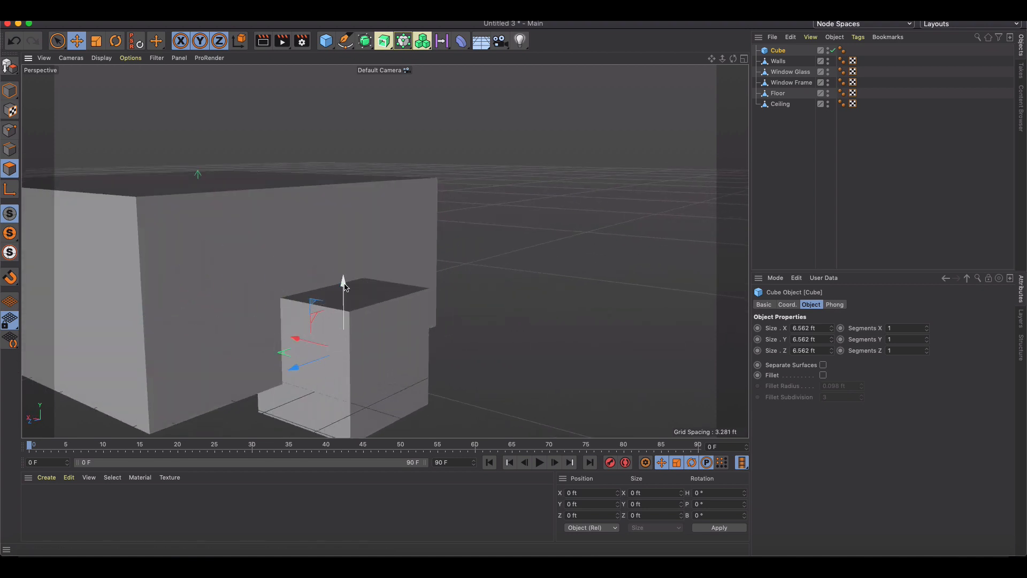
left_click_drag(344, 286, 342, 239)
left_click_drag(300, 323, 217, 295)
Step: Change the Right view to Left and center the cube along the length of the side wall
left_click(744, 60)
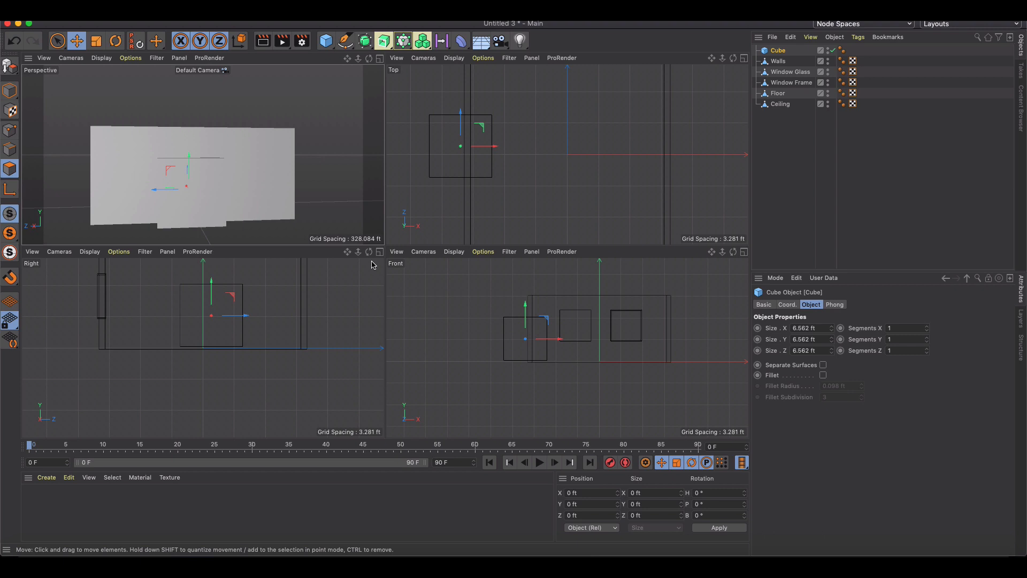
left_click(90, 251)
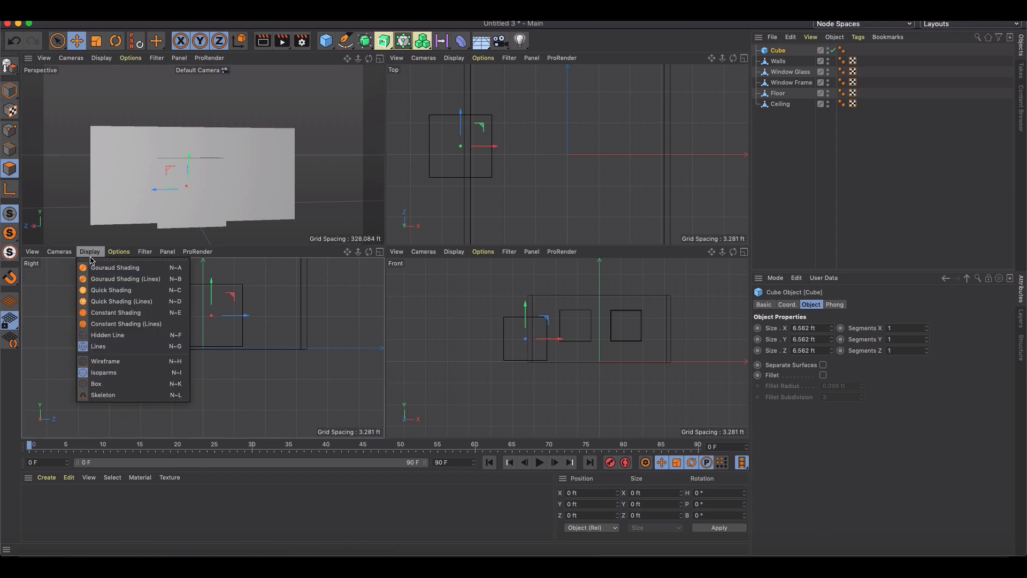
mouse_move(59, 252)
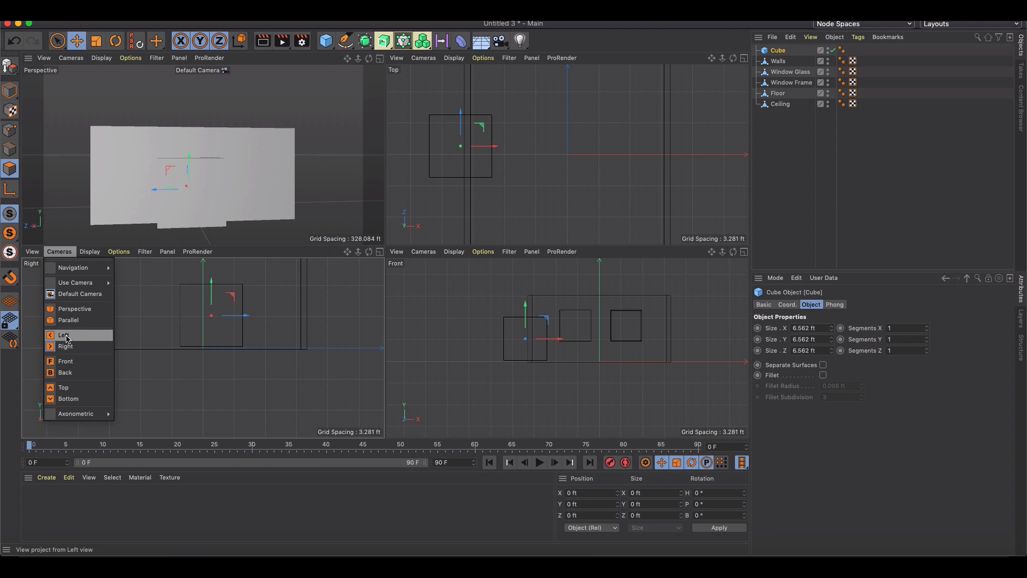
left_click(67, 335)
left_click(379, 252)
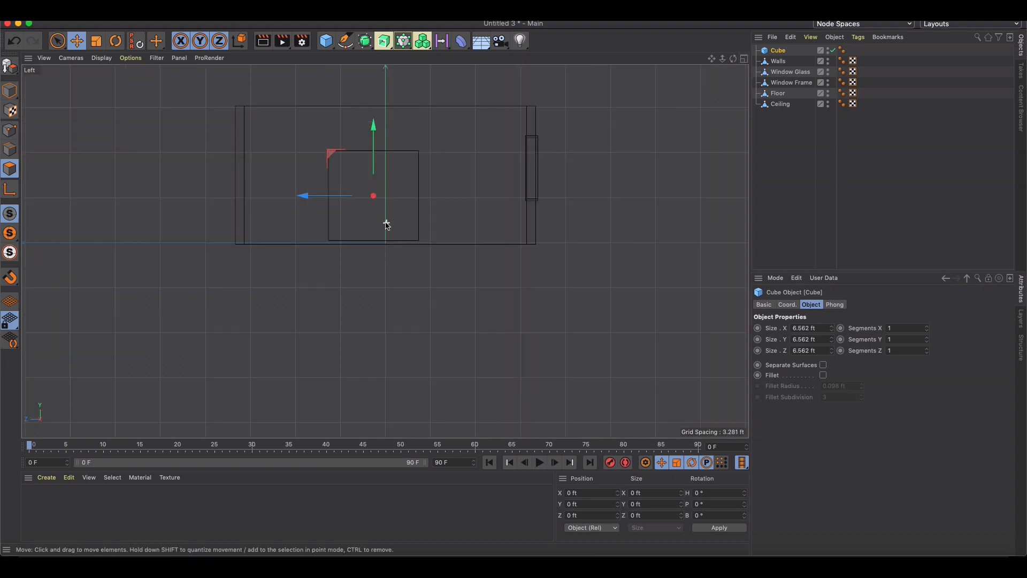
scroll(387, 224, "up", 5)
left_click_drag(304, 222, 325, 221)
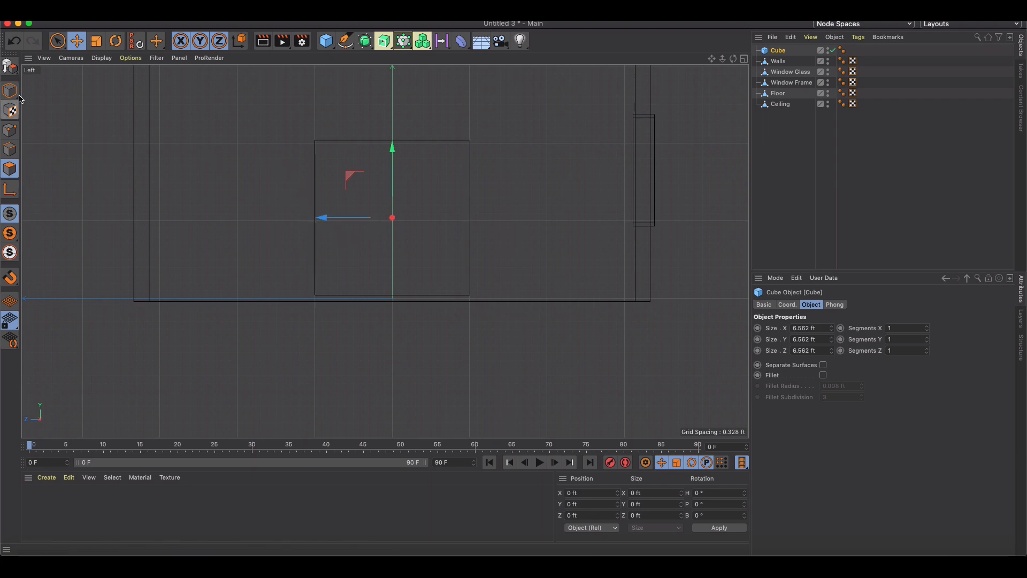
Step: Make the cube editable and scale it along Z to about 14.3 ft wide
left_click(9, 66)
left_click(9, 90)
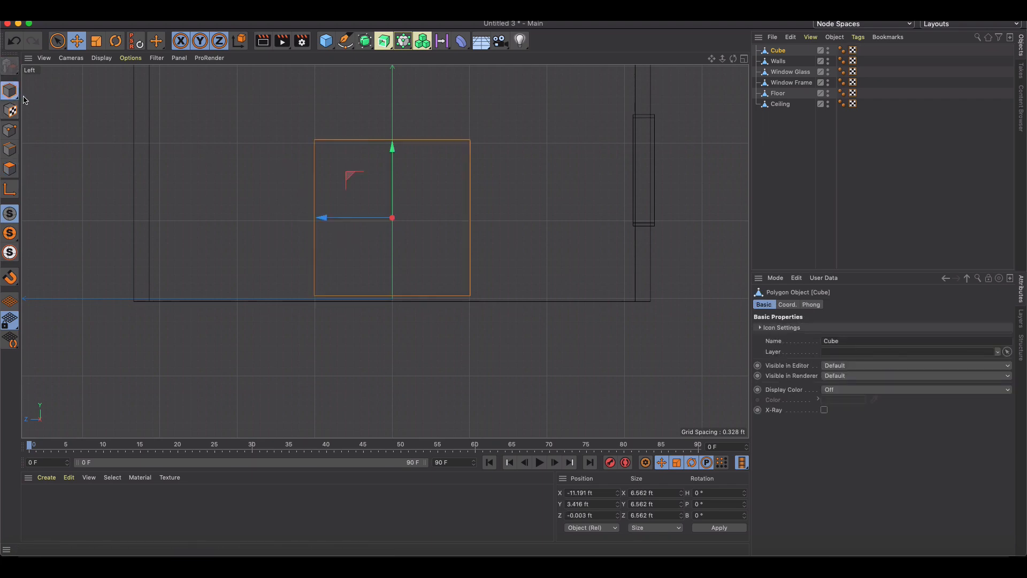
left_click(96, 41)
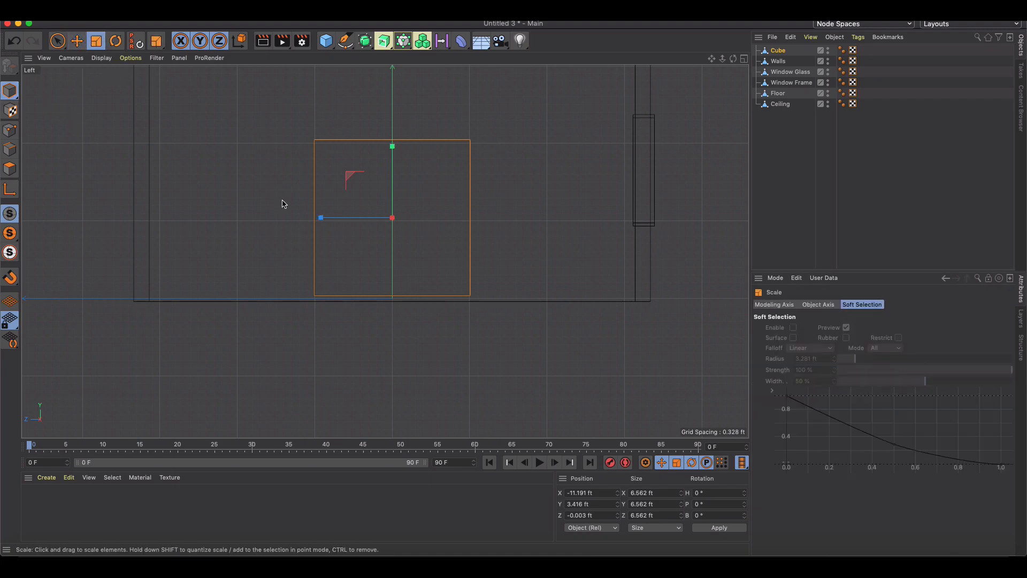
left_click_drag(321, 218, 231, 217)
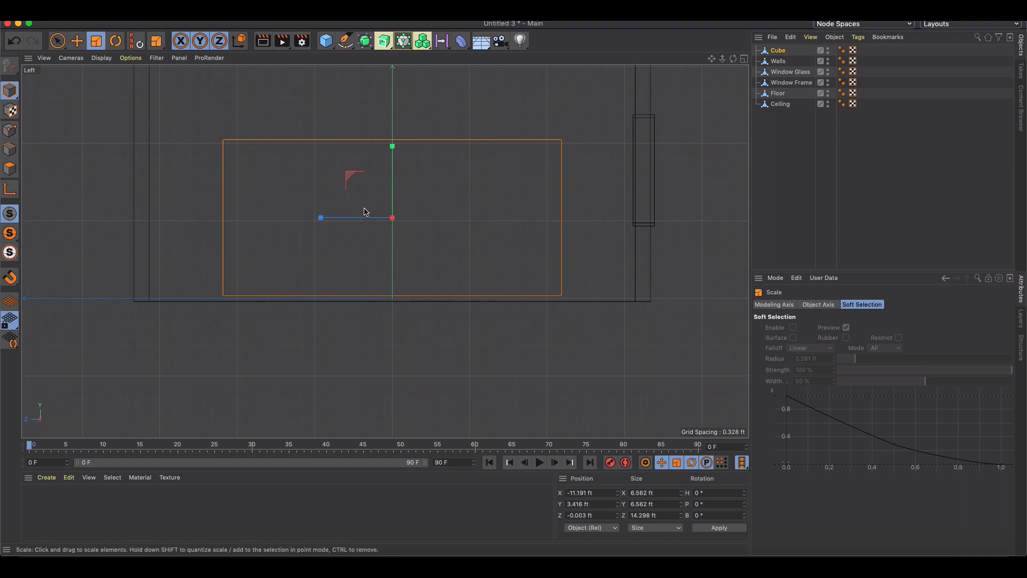
Step: Scale the cube's height to about 7.24 ft and position it vertically at about Y 3.66 ft
scroll(366, 208, "down", 3)
middle_click_drag(357, 196, 360, 221, "alt")
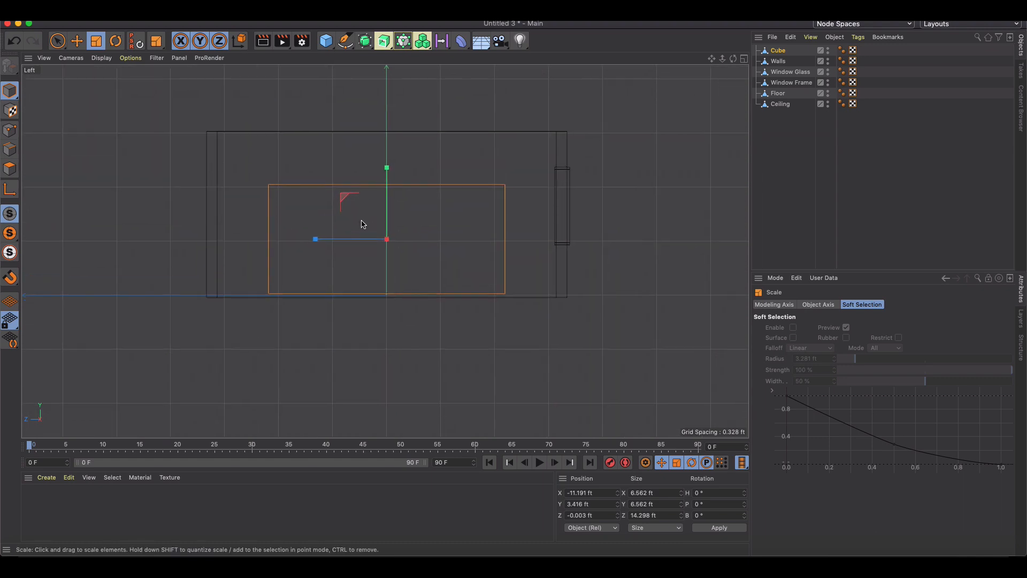
scroll(360, 221, "up", 3)
left_click_drag(399, 177, 398, 172)
key("e")
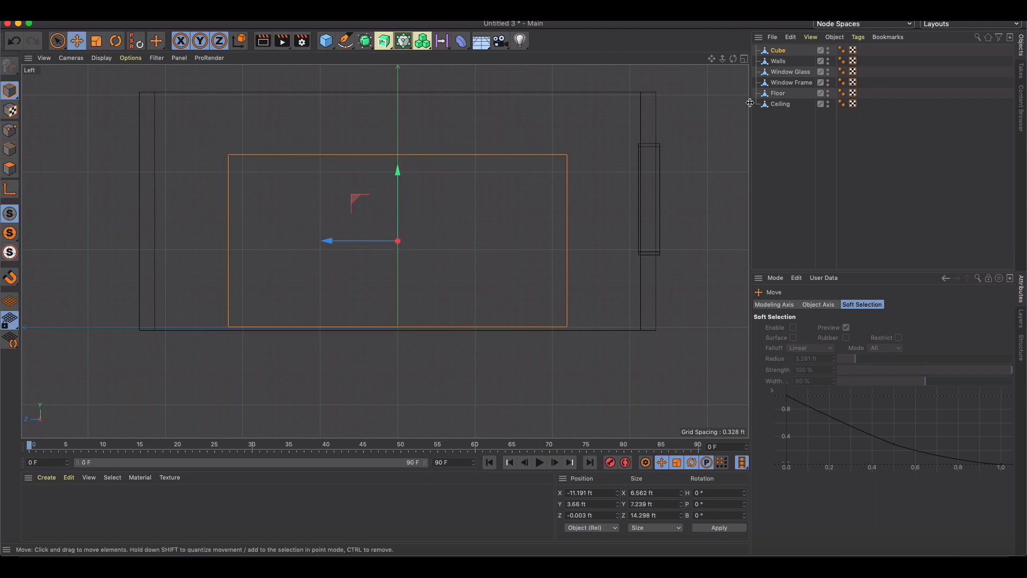
Step: In the perspective view, move the cube along X to about -10.8 ft, farther into the side wall
left_click(744, 59)
left_click(380, 58)
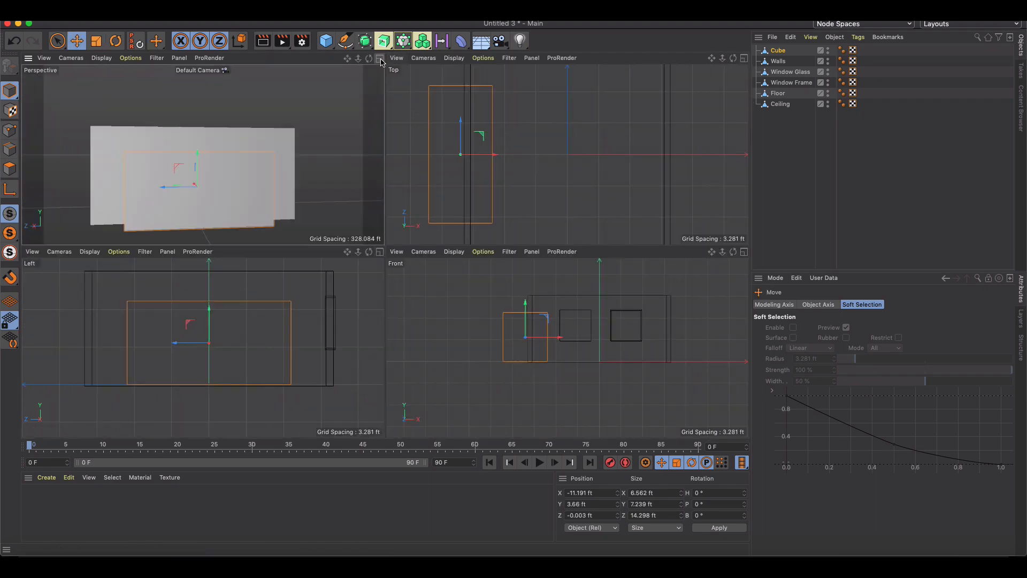
left_click_drag(370, 163, 464, 174, "alt")
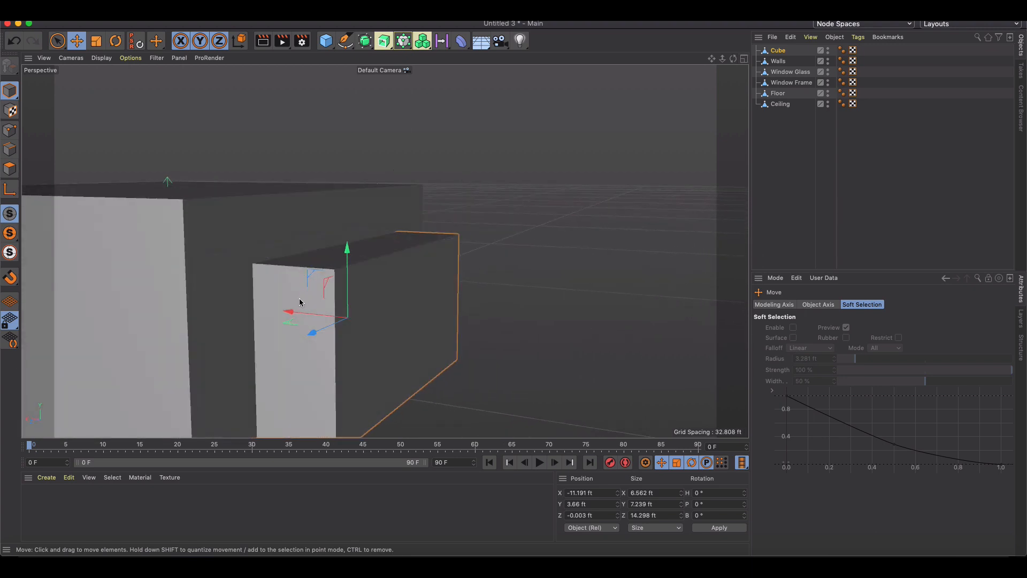
left_click_drag(289, 312, 282, 315)
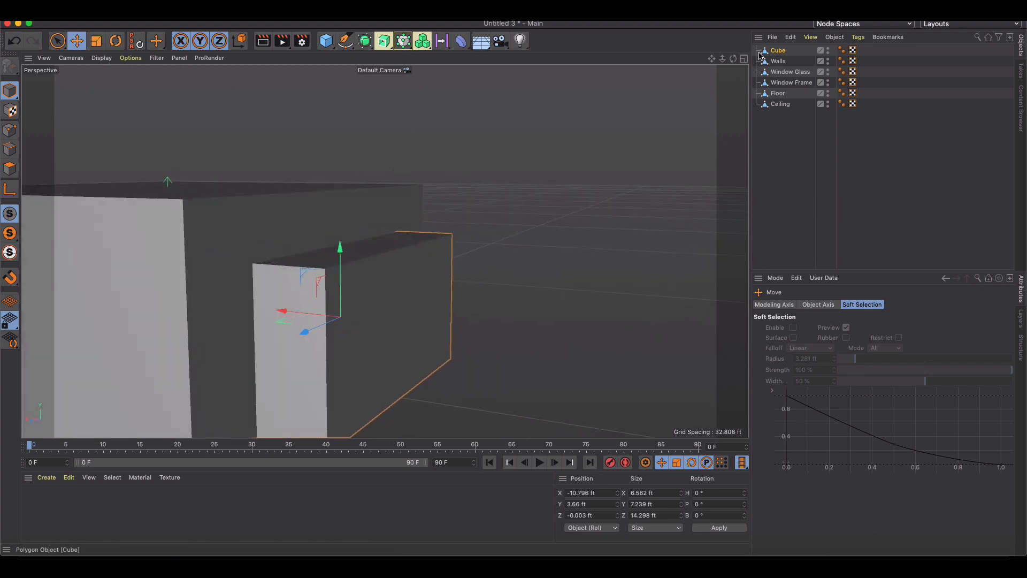
Step: Add a Boole containing Walls and Cube, with Walls placed above Cube, to cut a large opening in the side wall
left_click(779, 61, "shift")
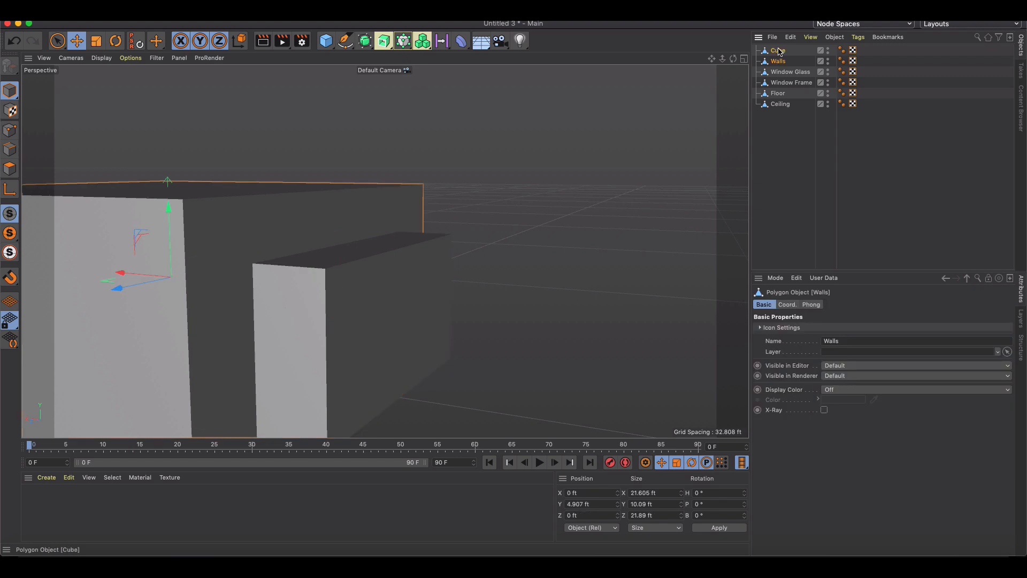
left_click_drag(369, 48, 495, 93)
left_click(772, 61)
left_click(779, 72, "shift")
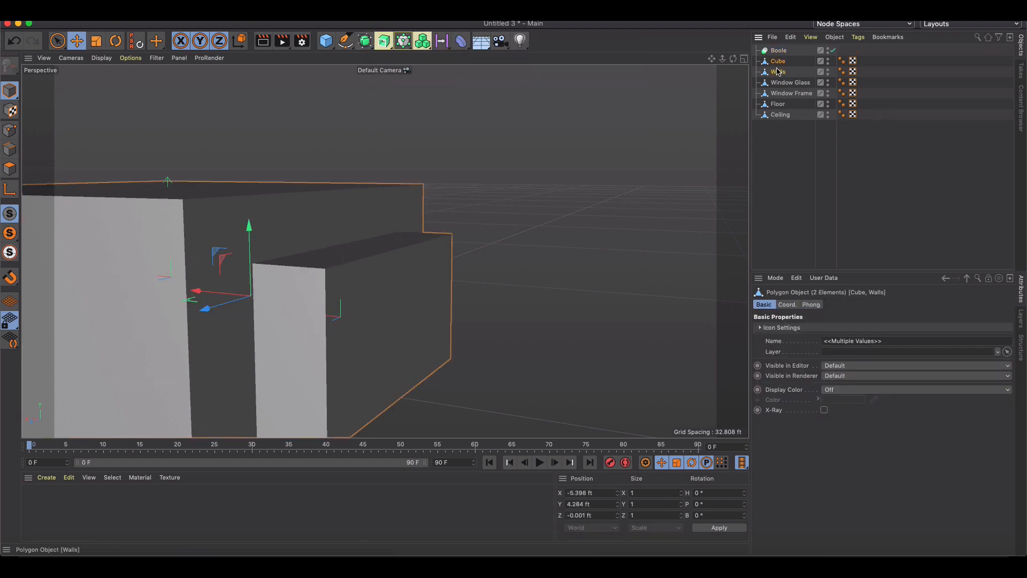
left_click_drag(778, 72, 784, 59)
left_click(786, 74)
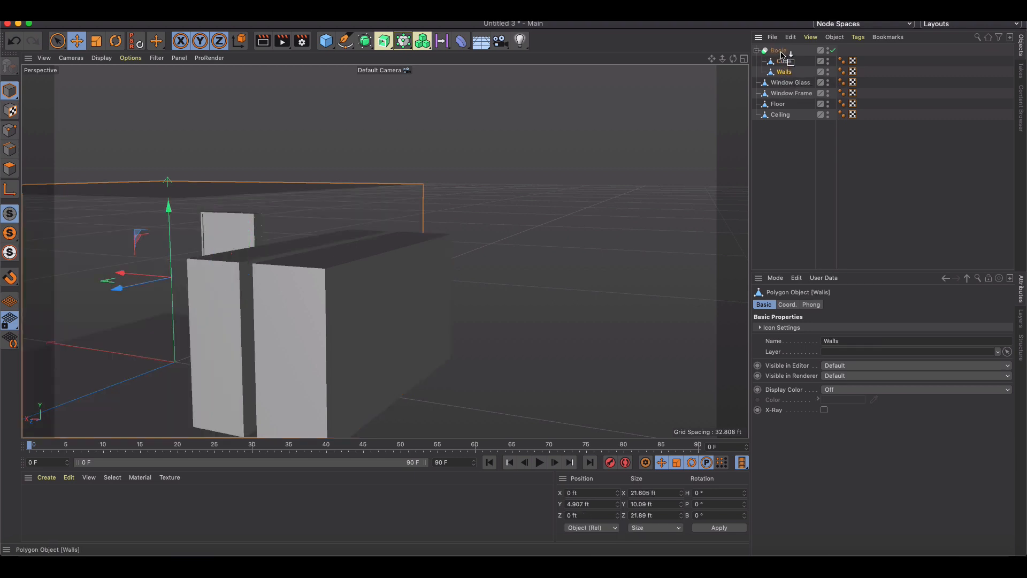
scroll(360, 209, "up", 10)
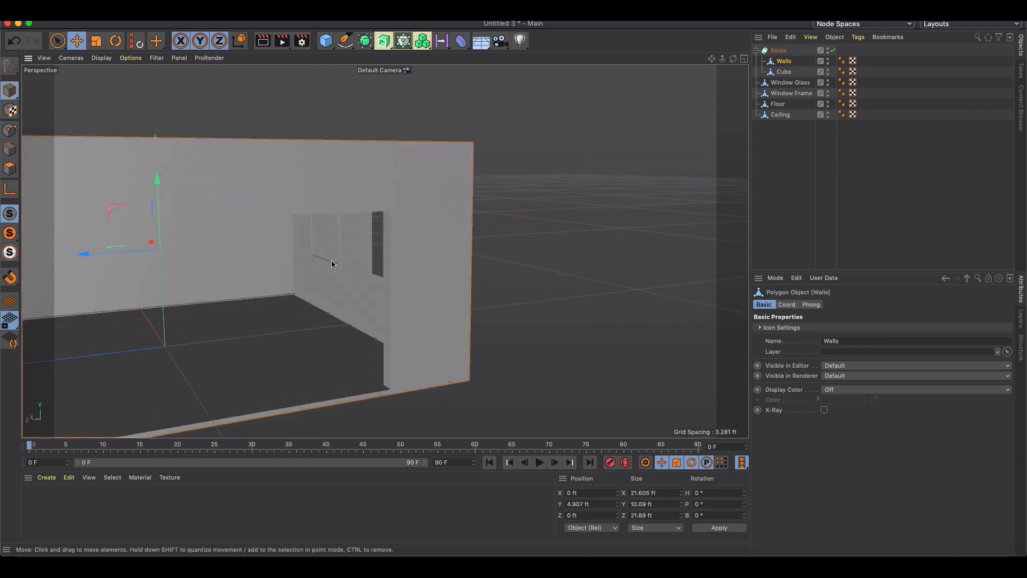
left_click_drag(487, 226, 515, 223, "alt")
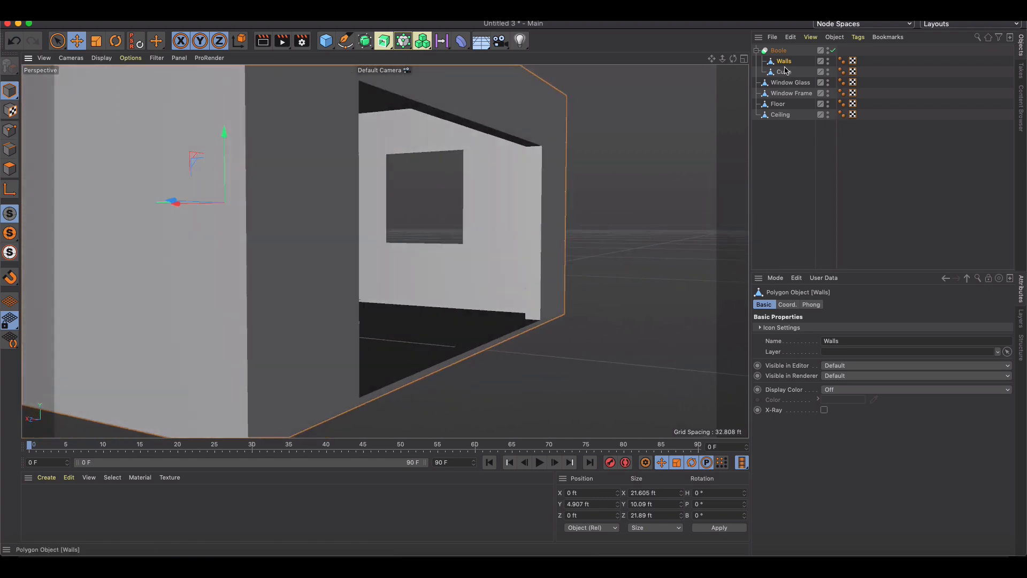
Step: Convert the Boole into editable polygon objects and expand its group
left_click(779, 50)
left_click(10, 66)
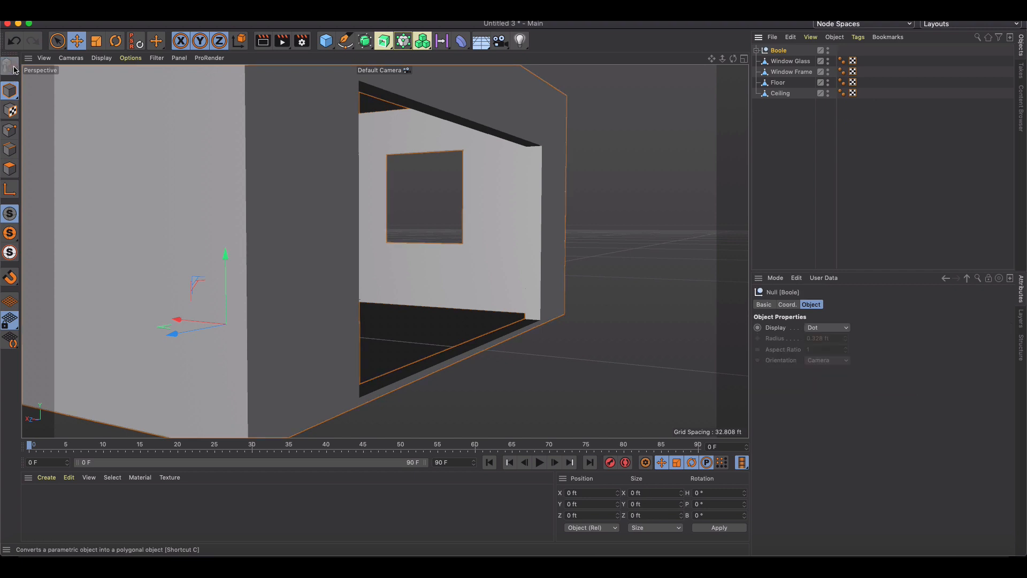
key("super+z")
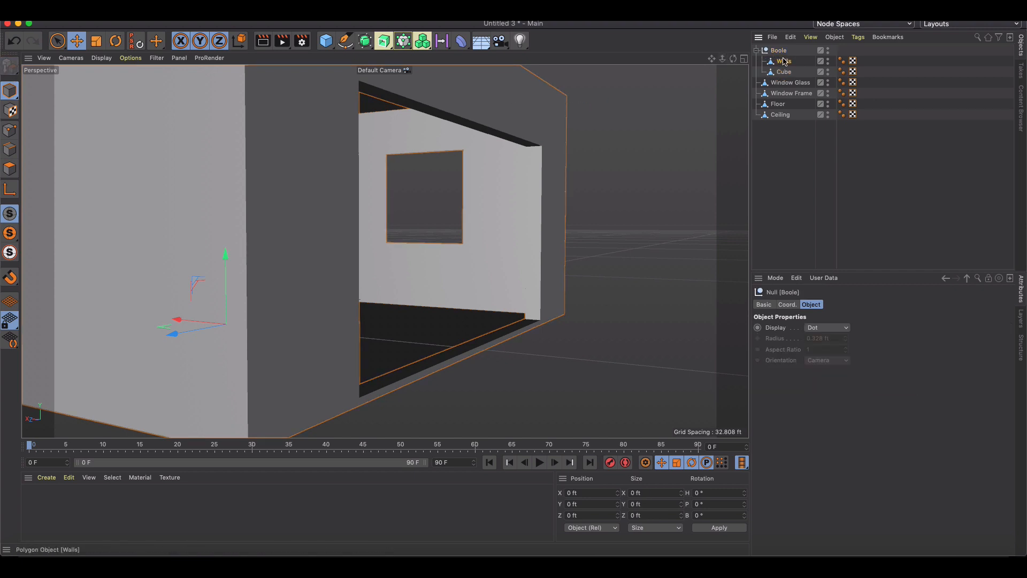
key("super+z")
Step: Move the Walls and Cube objects out of the Boole group and delete the empty group
left_click_drag(785, 64, 780, 49)
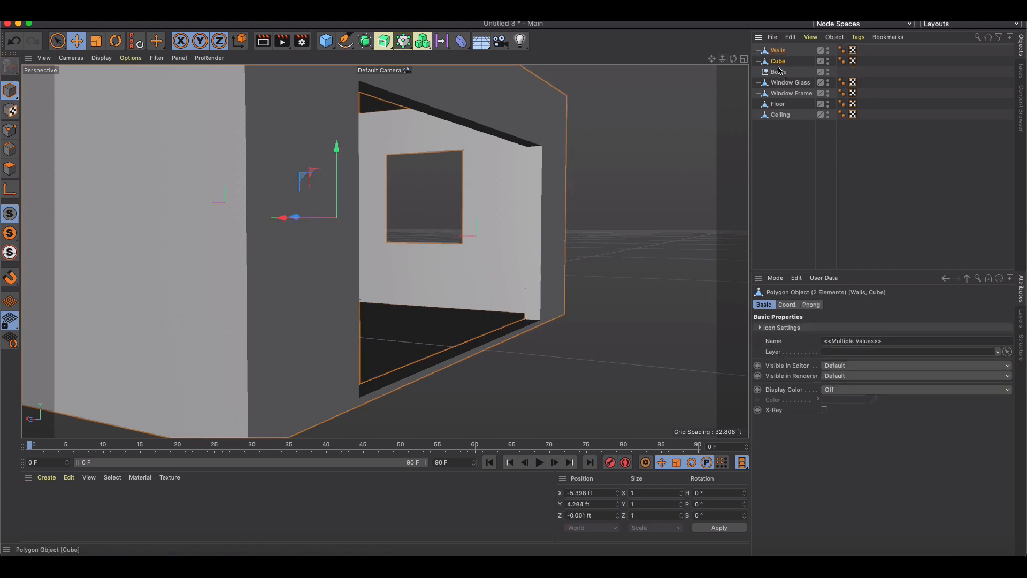
left_click(776, 71)
key("Delete")
left_click(777, 61)
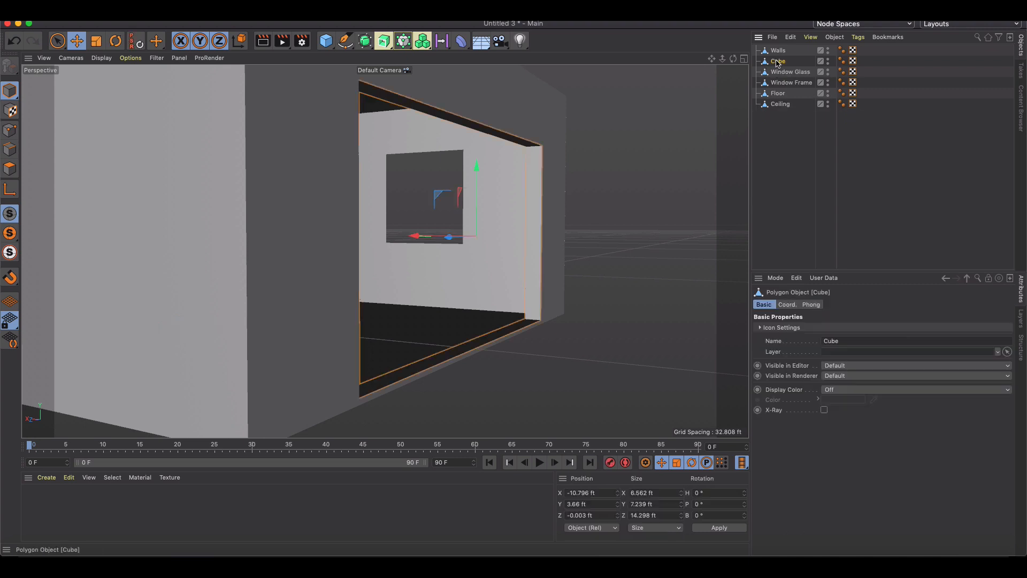
Step: Move the Cube out of the side wall along X to about -13.3 ft and extrude all its polygons inward by about 0.2 ft
left_click_drag(535, 239, 480, 249, "alt")
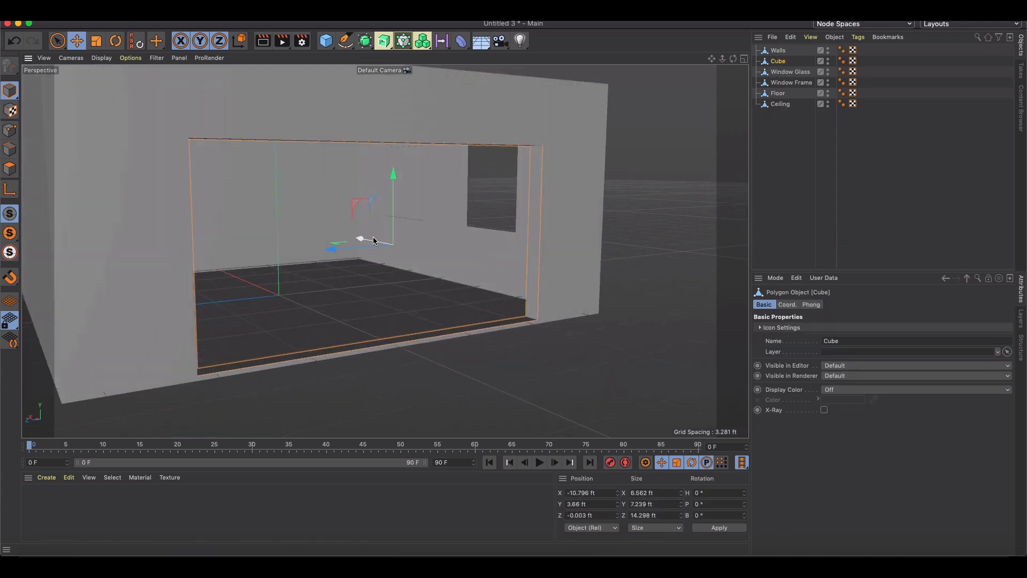
left_click_drag(361, 240, 402, 246)
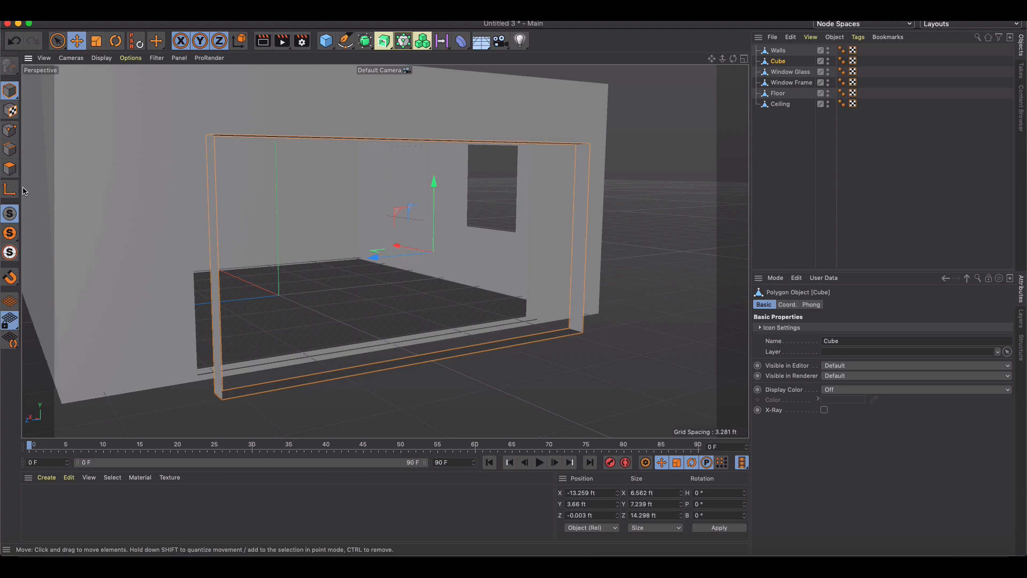
left_click(10, 168)
key("super+a")
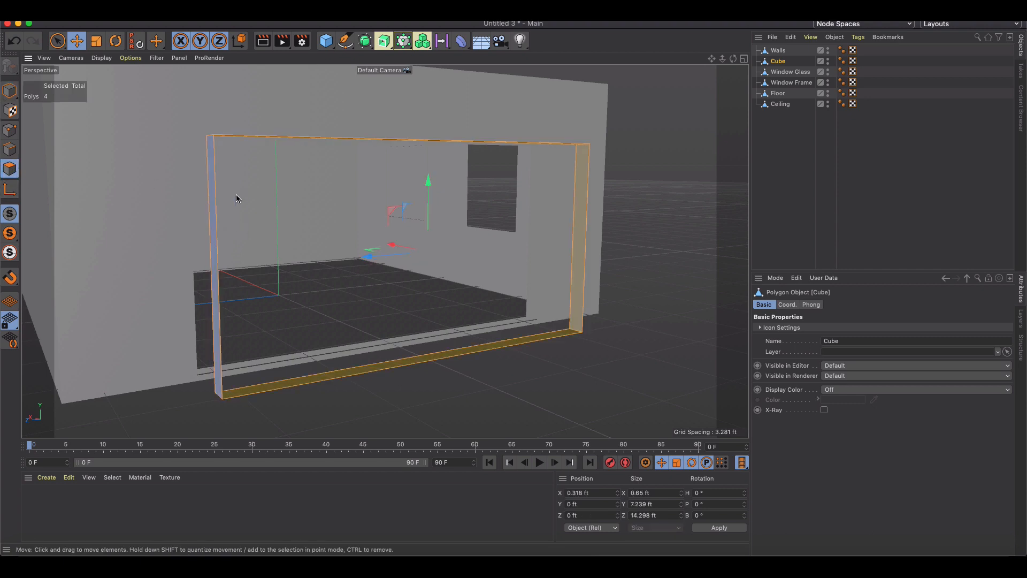
right_click(213, 221)
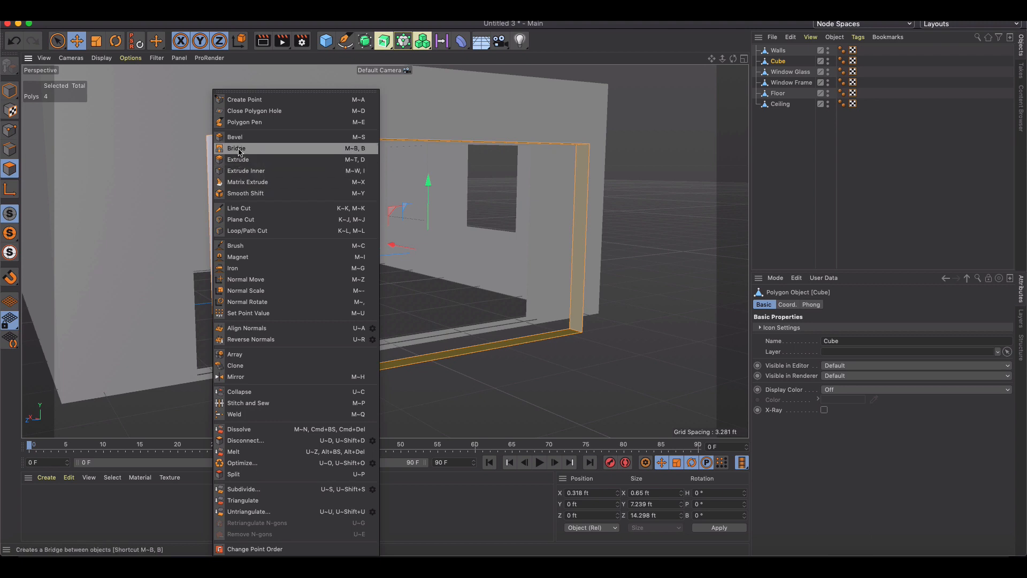
left_click(238, 160)
left_click_drag(238, 159, 273, 160)
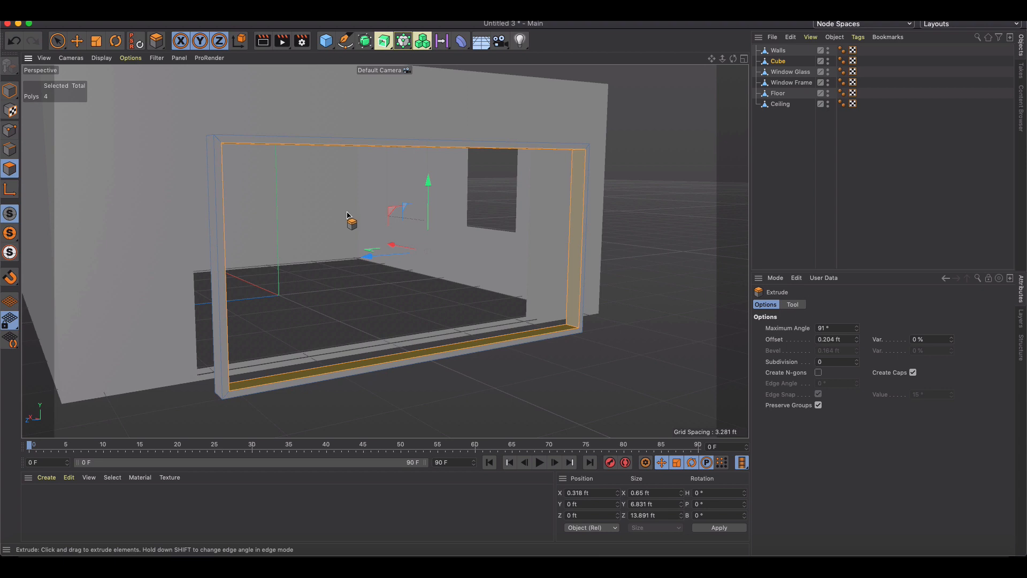
left_click(77, 41)
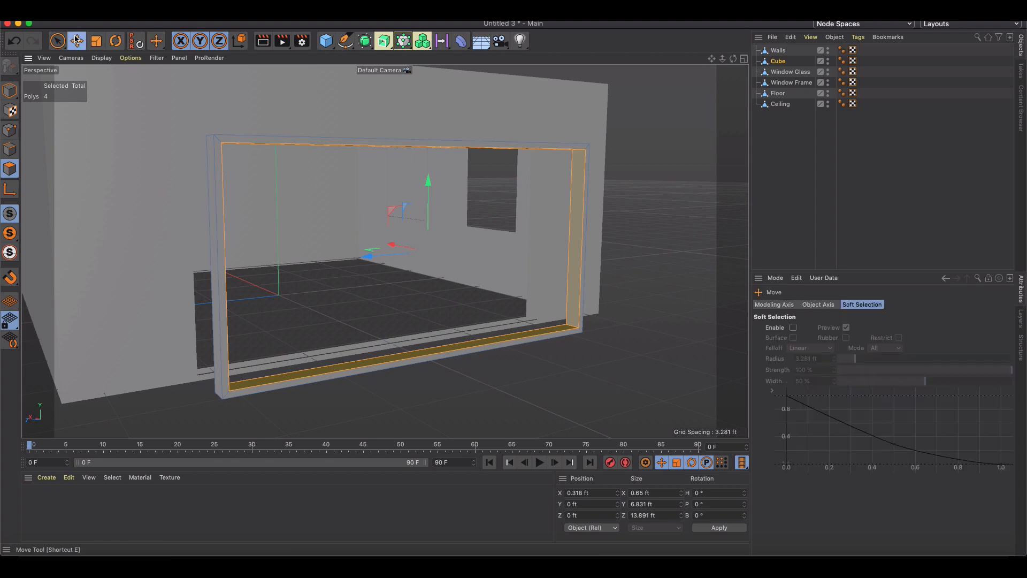
Step: Thicken the Cube frame in X to about 0.95 ft and move it back into the wall opening at about X -10.9 ft
left_click(10, 90)
left_click_drag(363, 264, 396, 279, "alt")
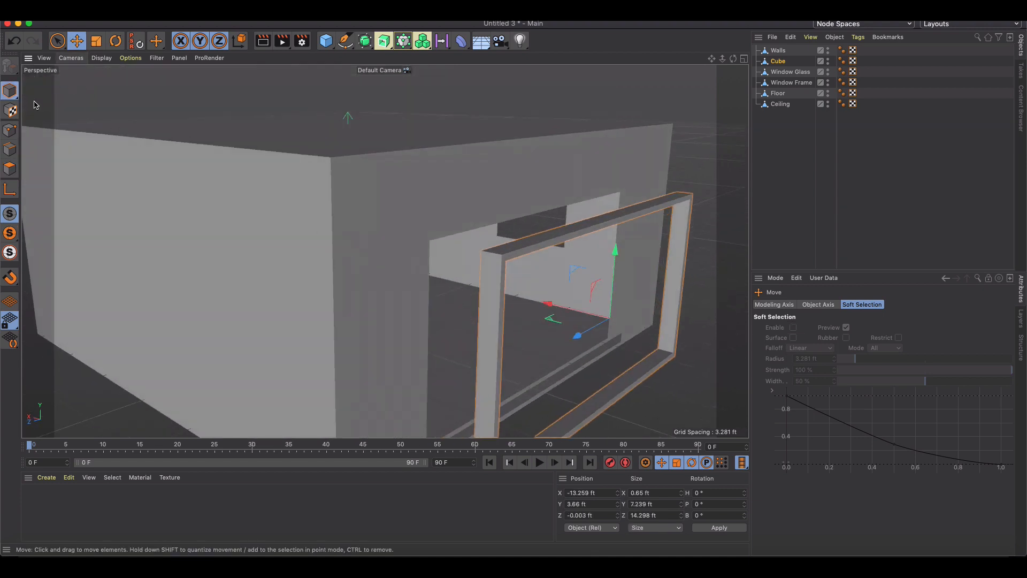
key("t")
left_click_drag(546, 303, 365, 261)
key("e")
right_click_drag(364, 260, 394, 249, "alt")
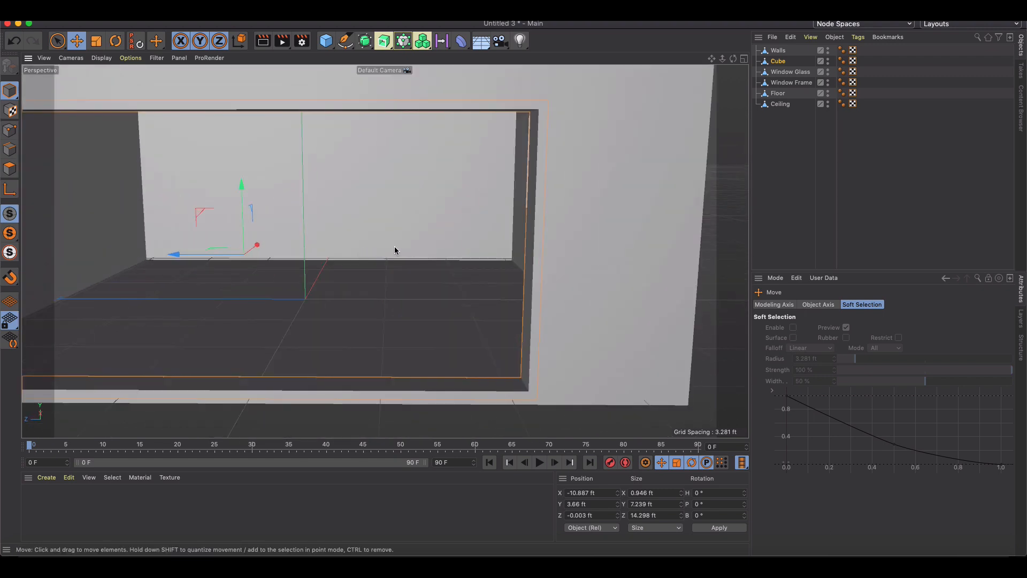
left_click_drag(394, 246, 290, 212, "alt")
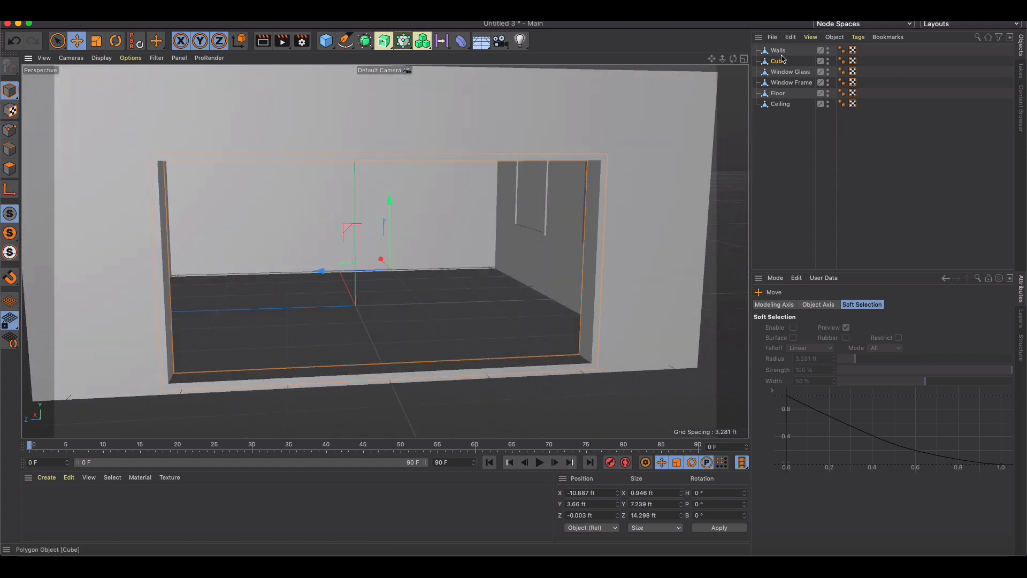
Step: Hide the Cube frame in the editor and rename it balconyframe
left_click(828, 61)
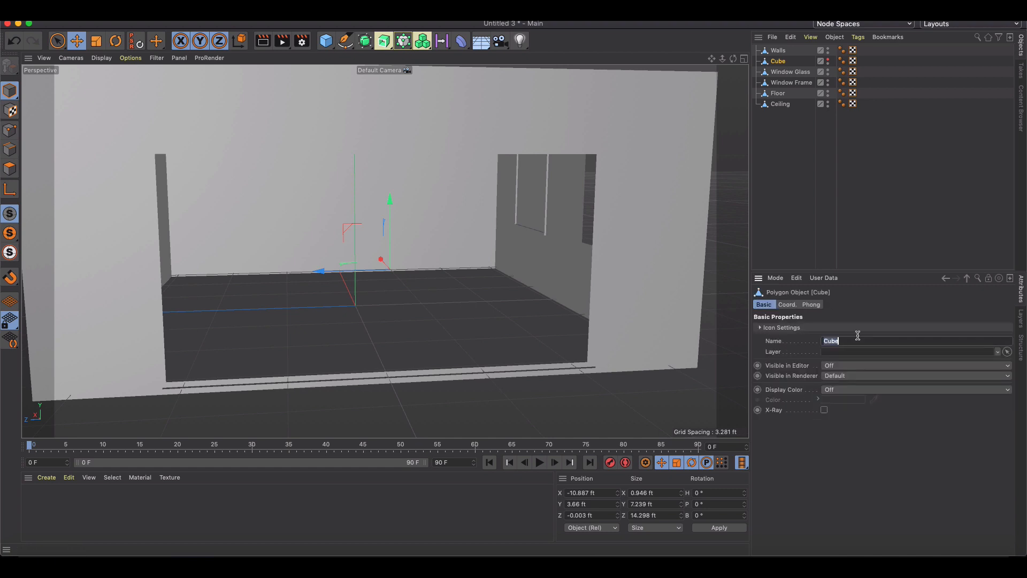
left_click(855, 334)
type("balconyframe")
key("Return")
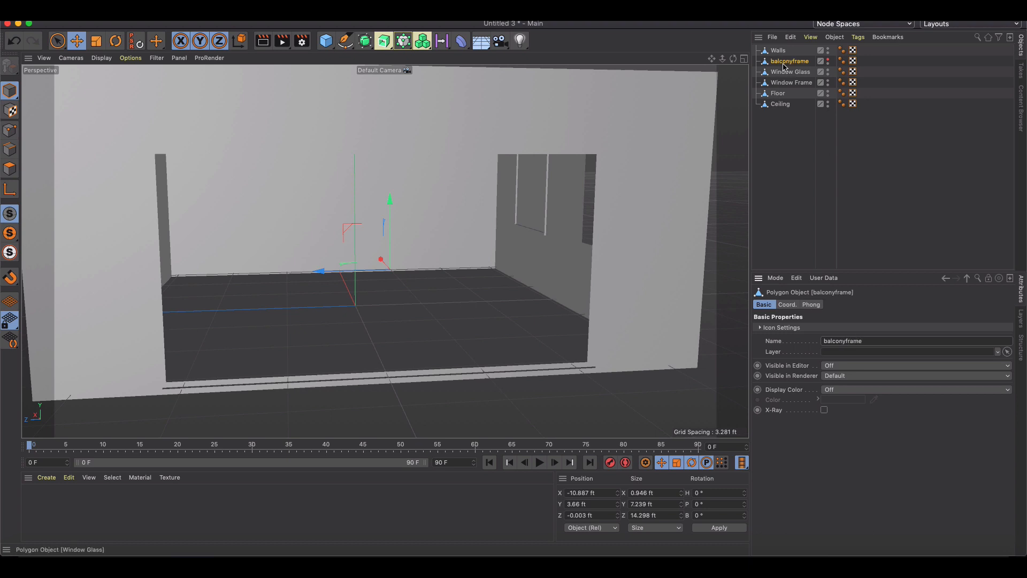
Step: In the Walls object, bridge the opposite vertical edges of the side-wall opening to fill it with a polygon
left_click(649, 202)
right_click_drag(617, 259, 760, 251, "alt")
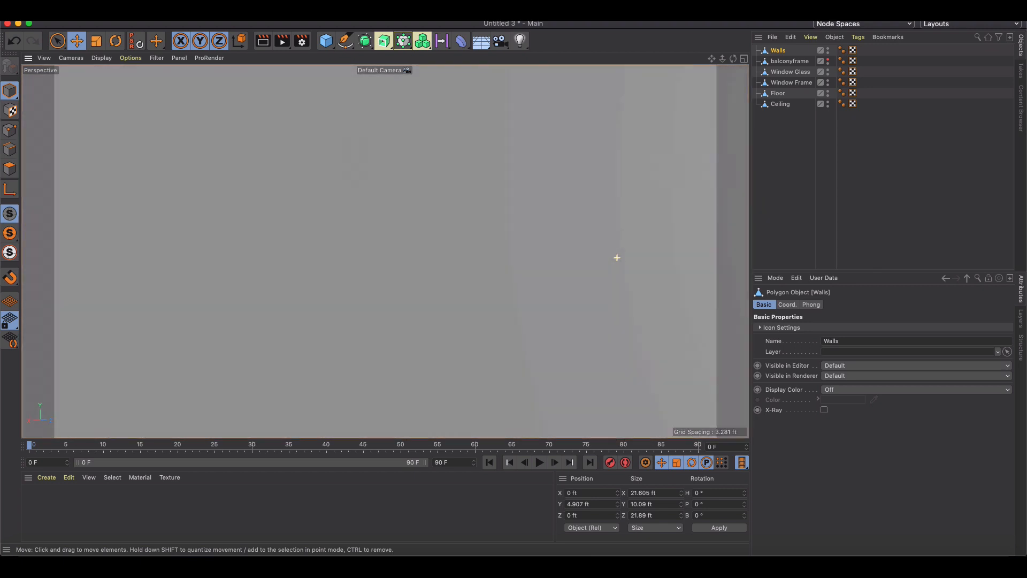
left_click_drag(613, 259, 577, 262, "alt")
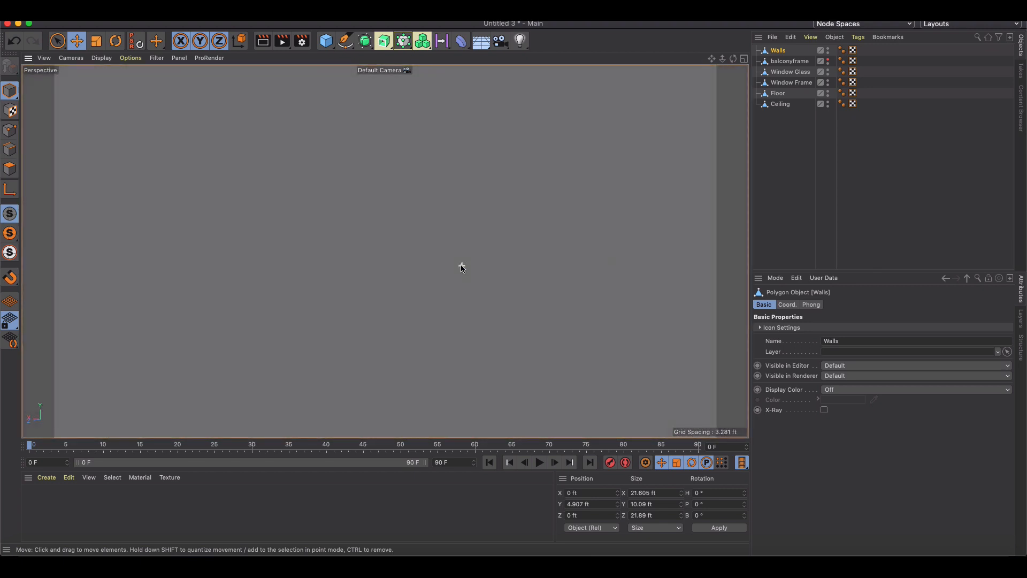
scroll(460, 266, "down", 10)
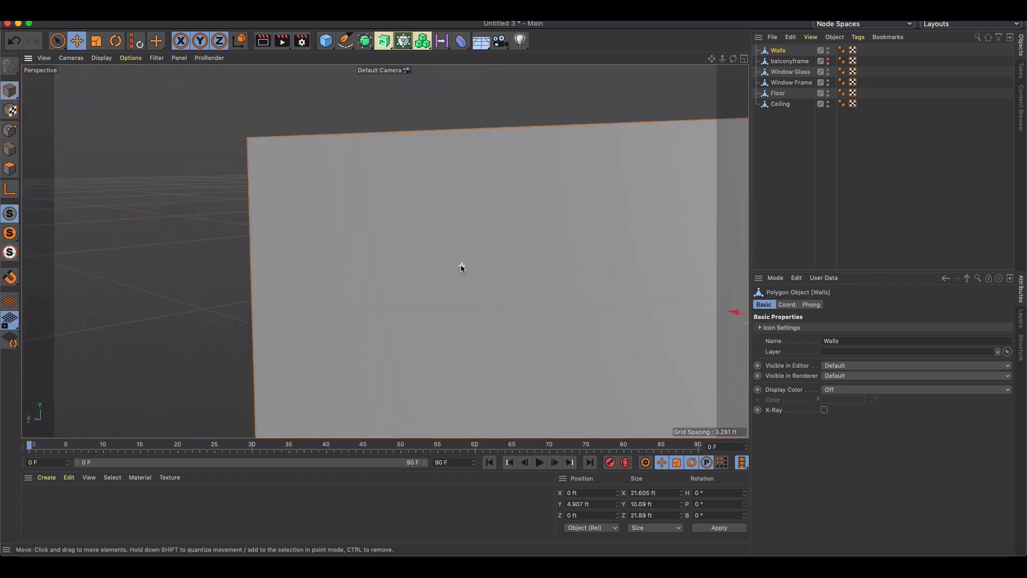
middle_click_drag(516, 281, 245, 235, "alt")
scroll(559, 274, "up", 5)
left_click_drag(558, 274, 577, 274, "alt")
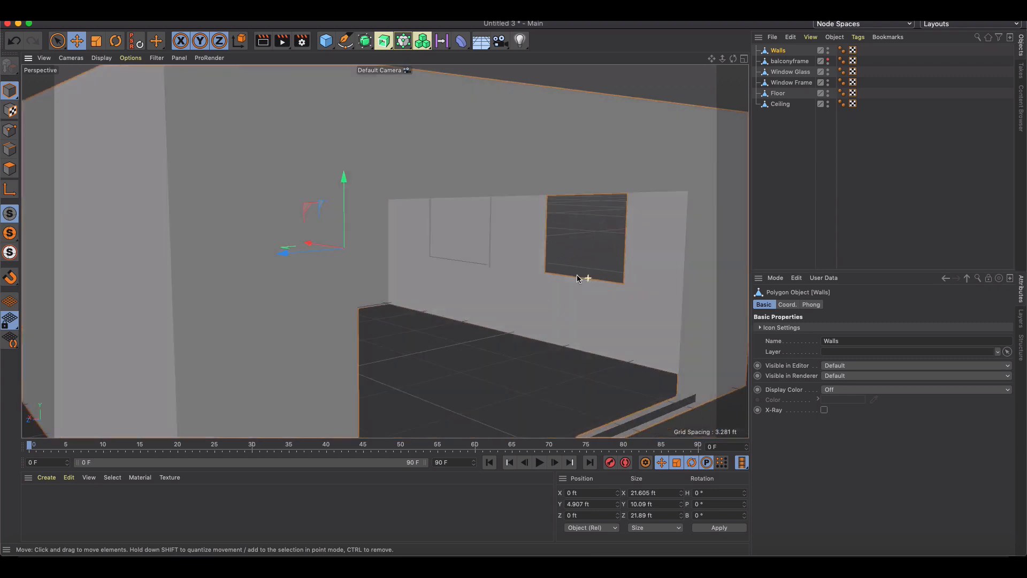
middle_click_drag(577, 275, 499, 264, "alt")
left_click_drag(515, 268, 524, 268, "alt")
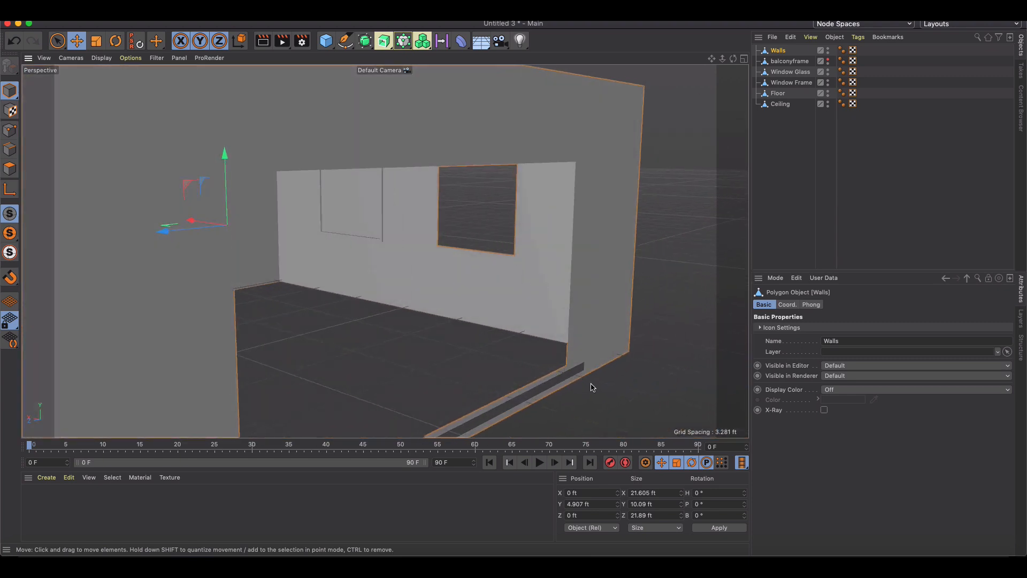
mouse_move(581, 324)
left_mouse_down("alt")
mouse_move(592, 304)
mouse_move(607, 307)
mouse_move(583, 318)
left_mouse_up("alt")
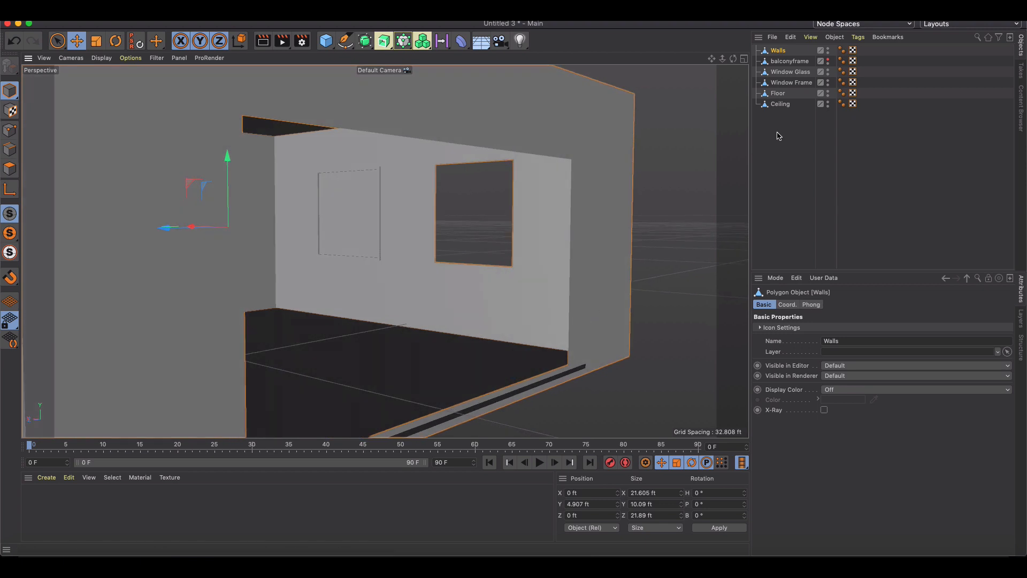
left_click(10, 150)
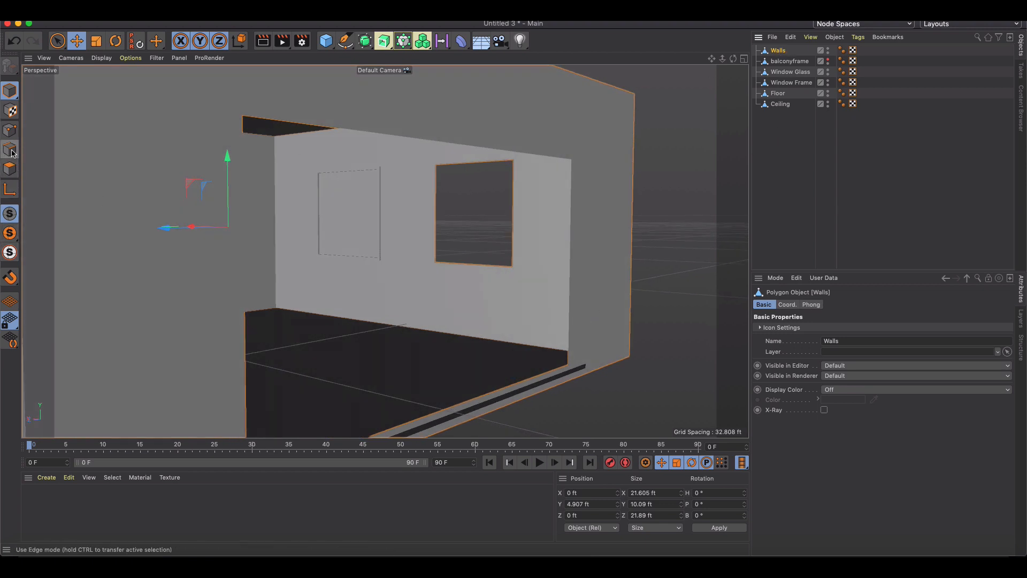
left_click(568, 258)
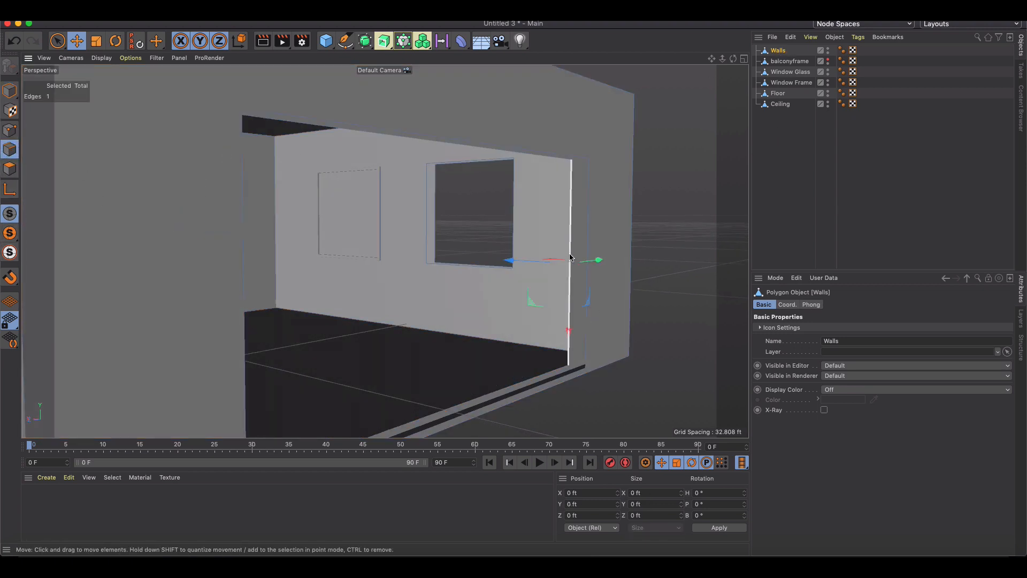
right_click(570, 259)
left_click(576, 259)
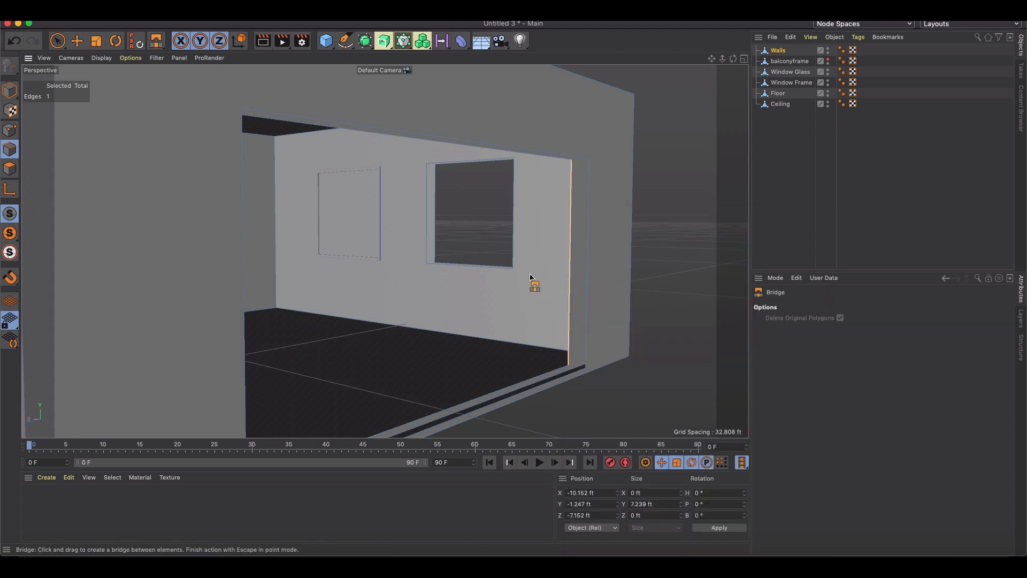
left_click_drag(531, 276, 473, 316, "alt")
left_click_drag(576, 302, 109, 321)
left_click_drag(376, 300, 517, 294, "alt")
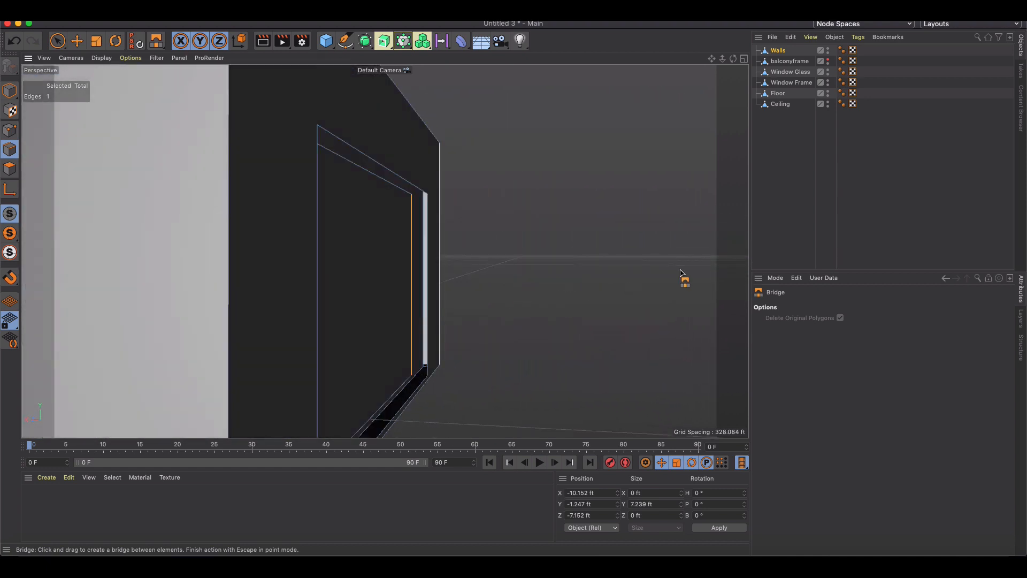
Step: Make balconyframe visible in the editor again and return to Model mode, facing the filled opening from inside the room
left_click(827, 58)
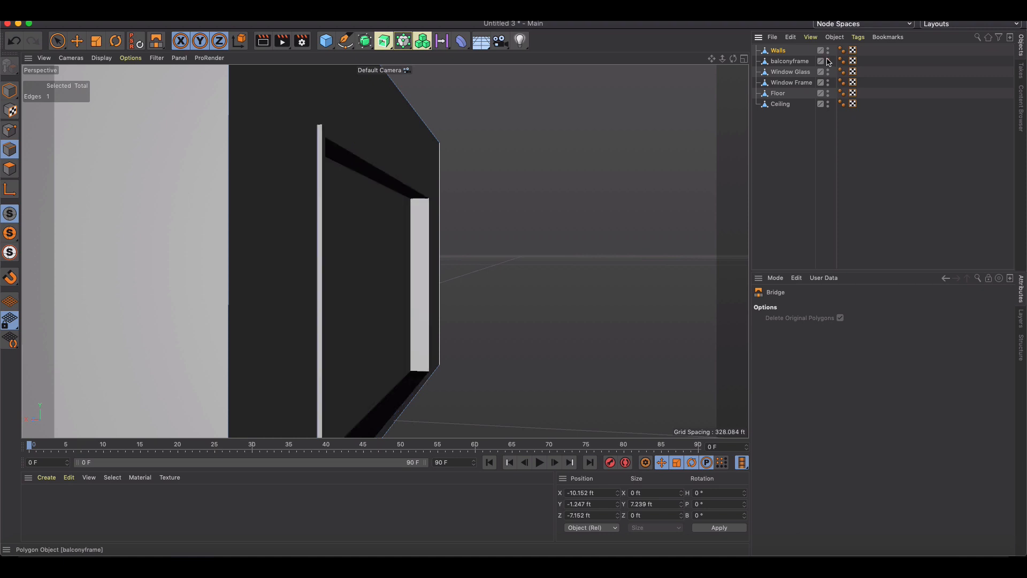
left_click_drag(512, 301, 608, 304, "alt")
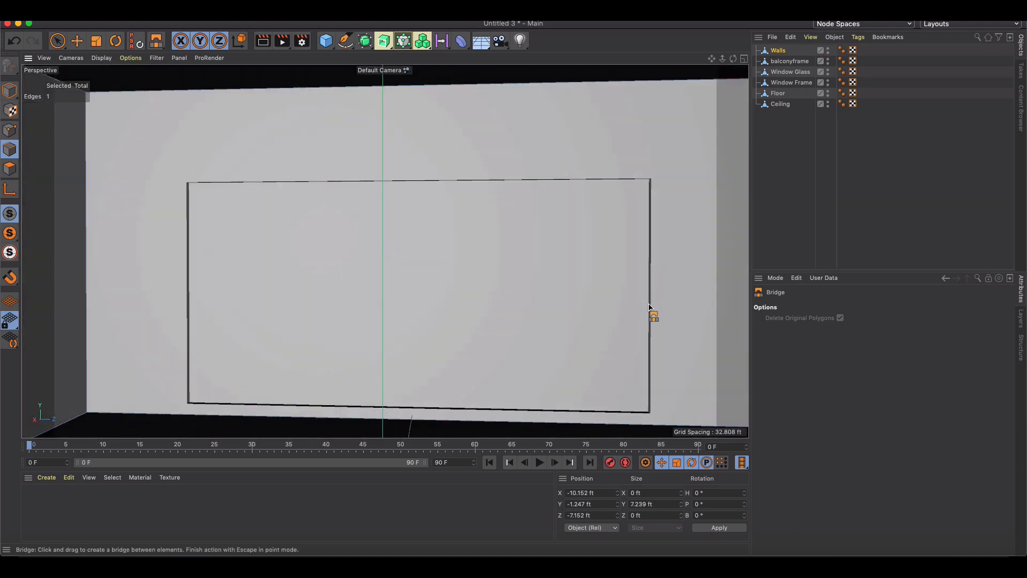
left_click(76, 40)
left_click(10, 90)
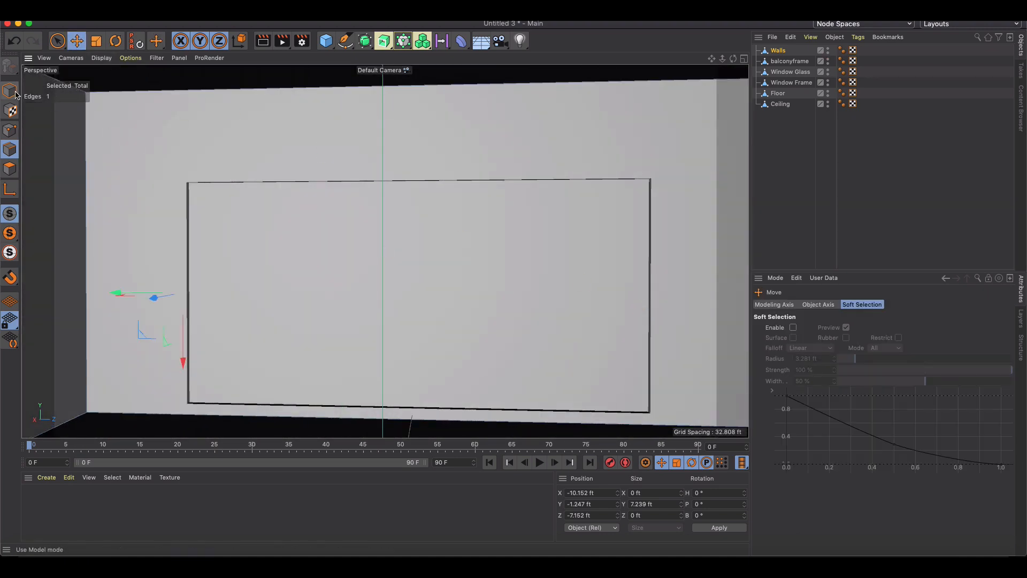
mouse_move(342, 270)
left_mouse_down("alt")
mouse_move(323, 275)
mouse_move(381, 254)
mouse_move(338, 278)
left_mouse_up("alt")
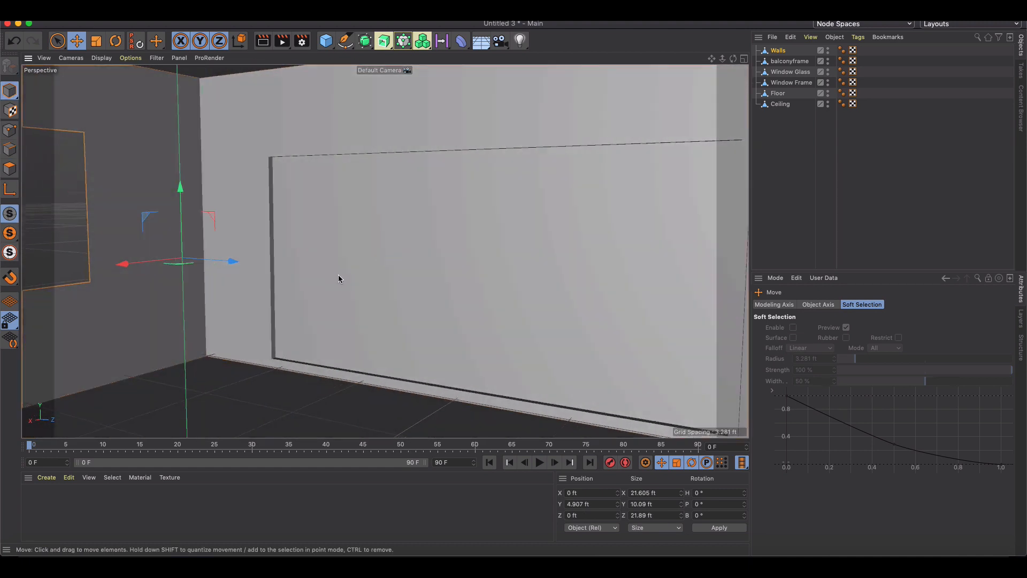
Step: Split the polygon filling the opening from Walls into a separate object and rename that object balconyglass
left_click(773, 52)
left_click(10, 168)
left_click(319, 220)
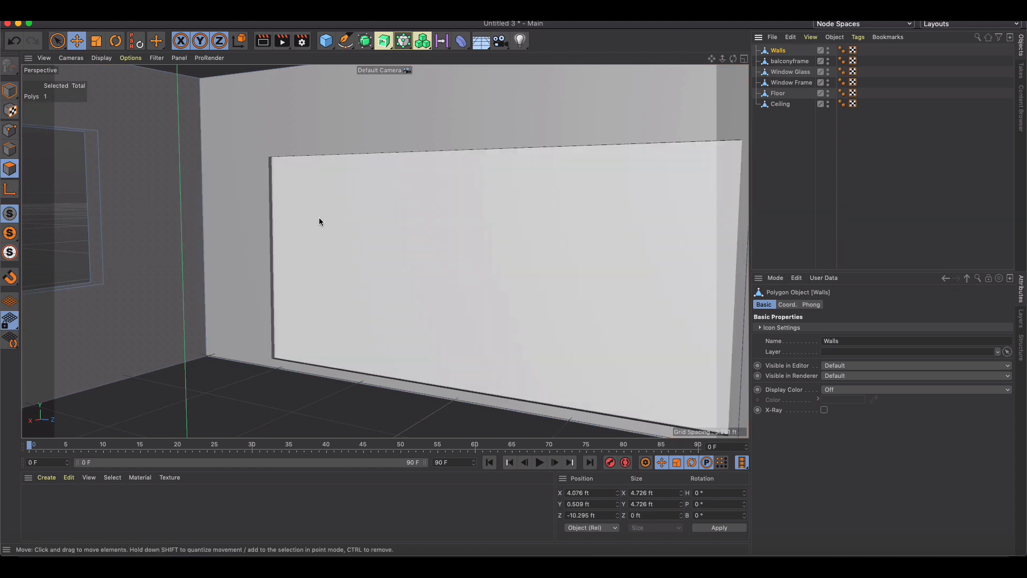
left_click_drag(376, 228, 431, 230, "alt")
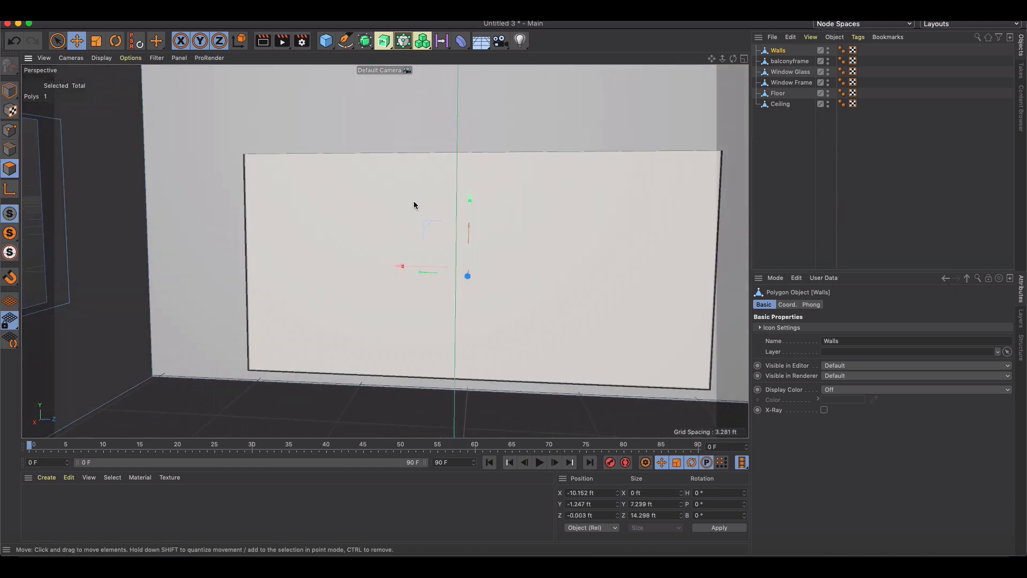
right_click(414, 202)
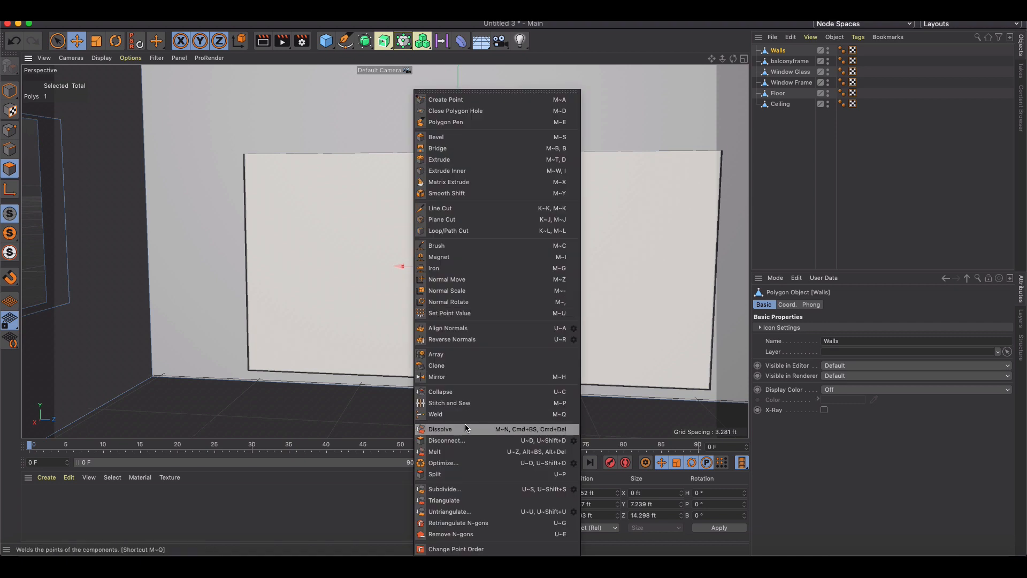
left_click(485, 474)
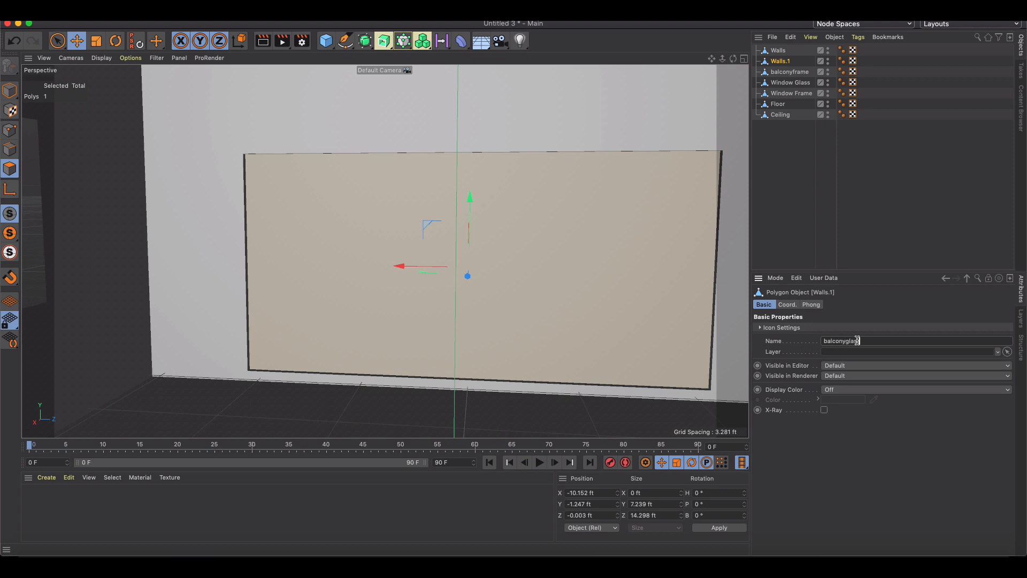
Step: Delete the original polygon filling the opening from the Walls object and check the balcony opening from outside
left_click(549, 215)
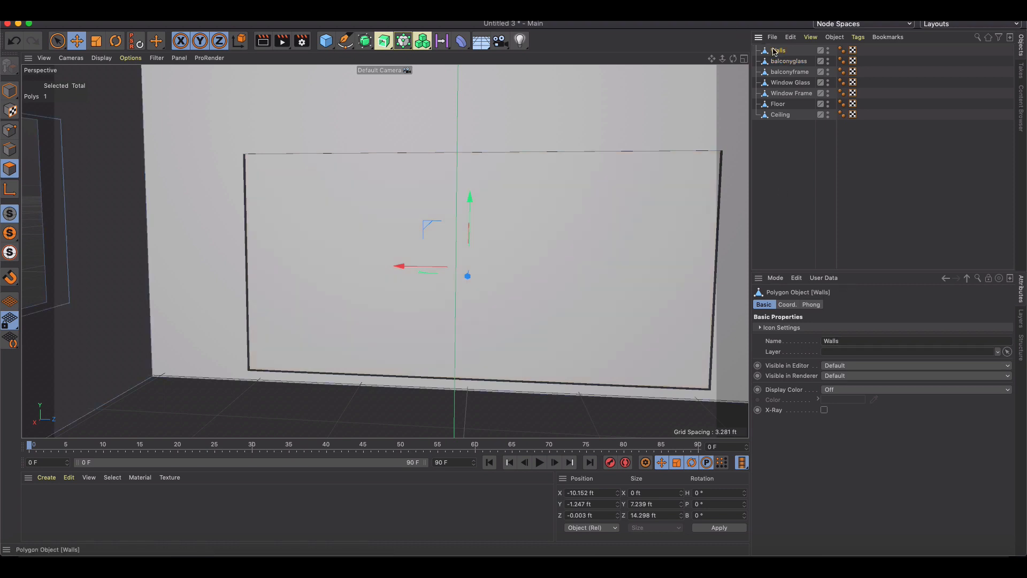
key("Delete")
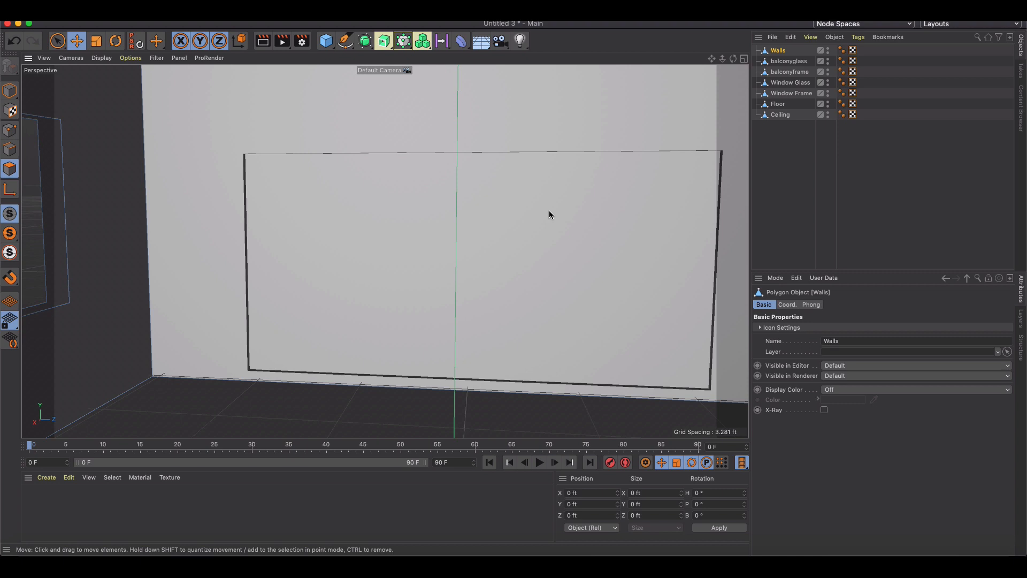
left_click_drag(567, 212, 450, 258, "alt")
scroll(415, 244, "down", 4)
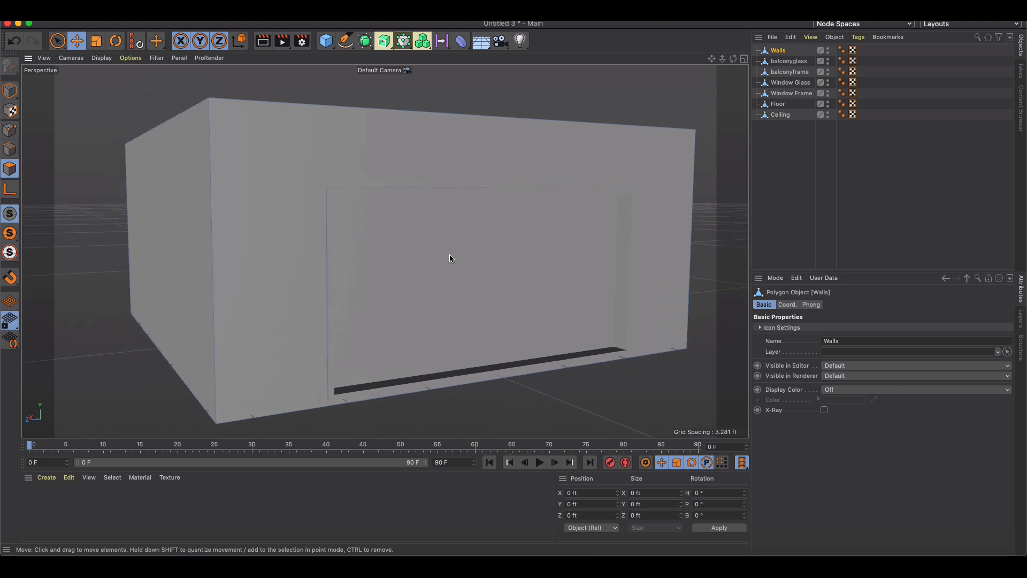
mouse_move(479, 273)
left_mouse_down("alt")
mouse_move(444, 255)
mouse_move(386, 261)
mouse_move(458, 253)
mouse_move(489, 261)
left_mouse_up("alt")
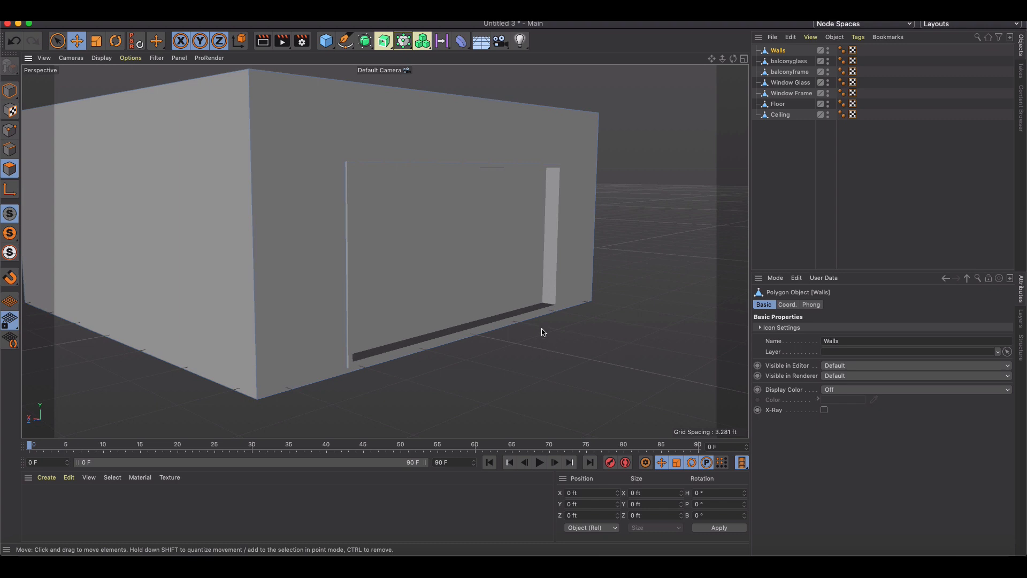
left_click_drag(542, 331, 512, 321, "alt")
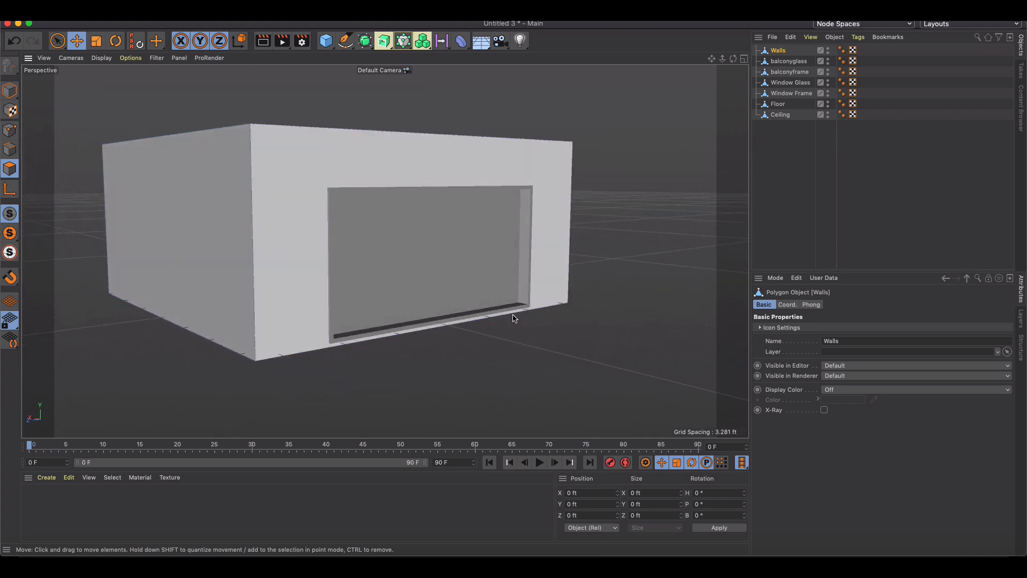
Step: Add a cube, move it outside the balcony opening and flatten it into a slab about 17.2 ft long in Z
left_click(326, 40)
left_click_drag(299, 283, 487, 298)
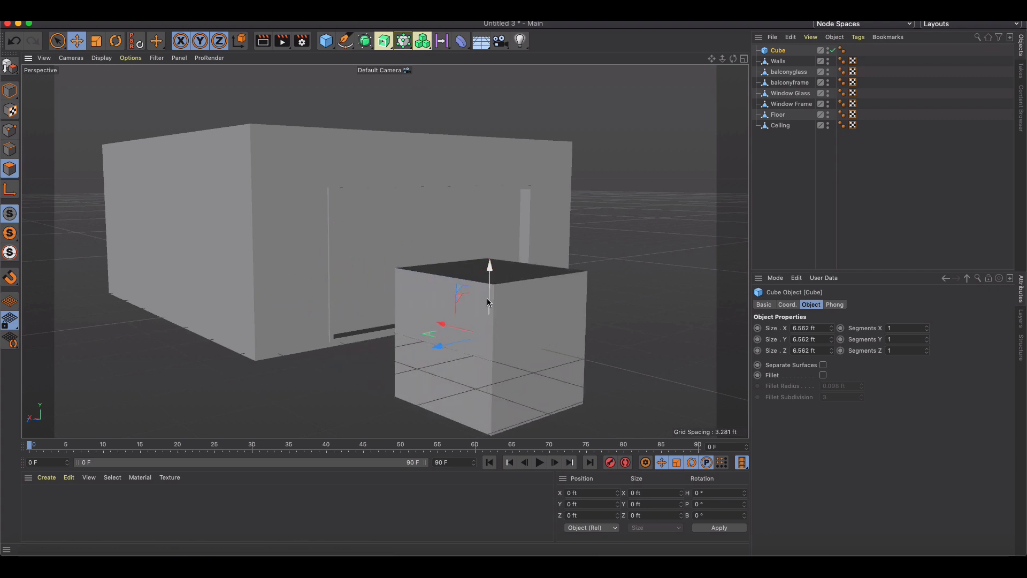
left_click(10, 90)
left_click_drag(491, 281, 347, 322)
scroll(456, 371, "up", 3)
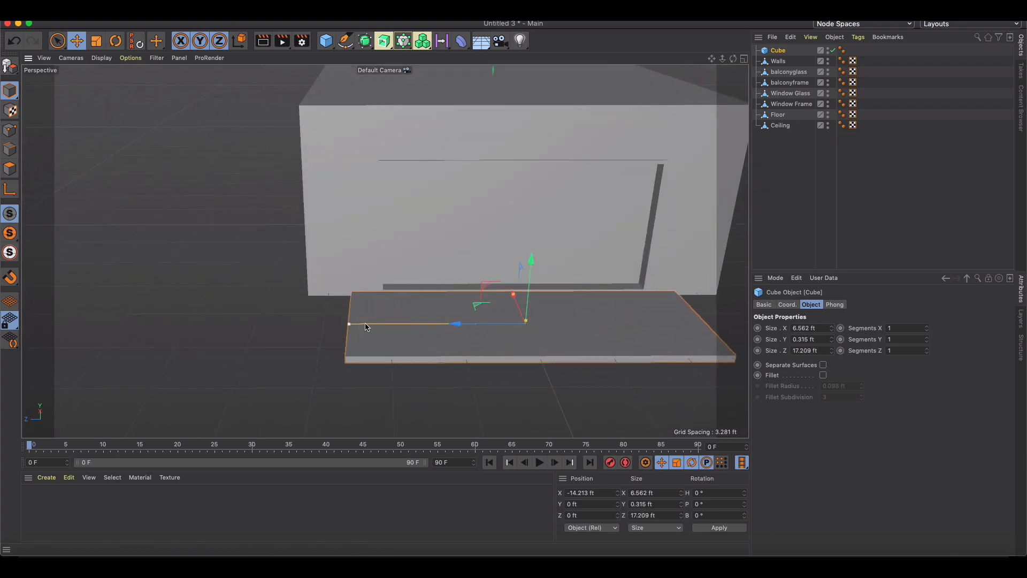
Step: Deepen the balcony slab to about 10.5 ft in X against the wall and thin it to about 0.08 ft
left_click_drag(437, 335, 555, 320, "alt")
left_click_drag(357, 306, 326, 301)
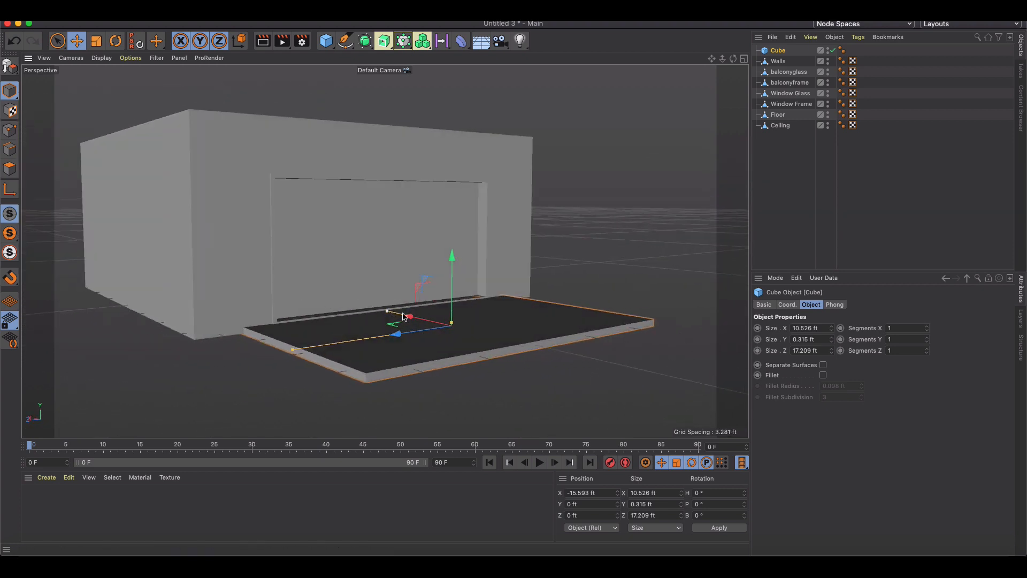
left_click_drag(451, 325, 452, 328)
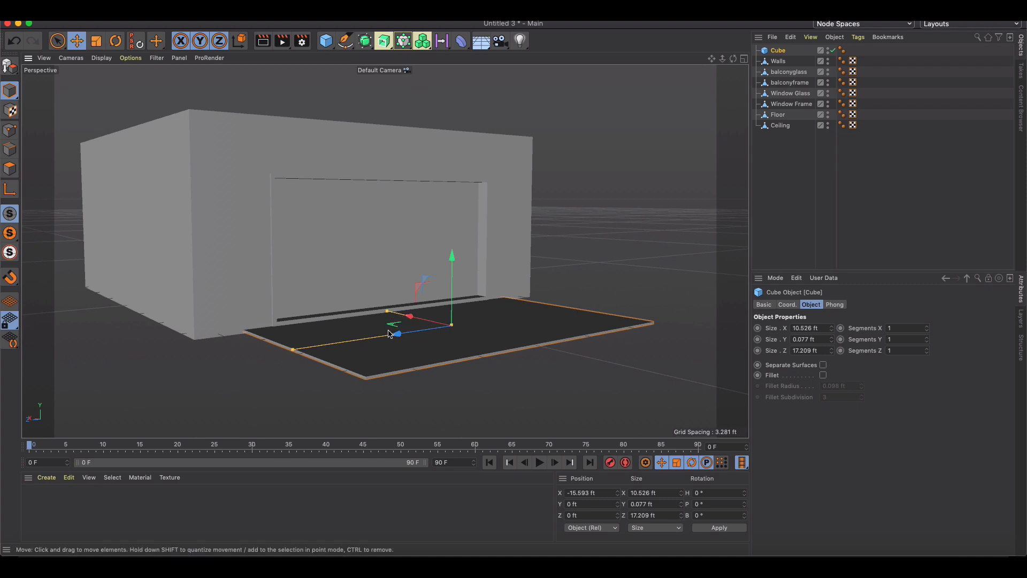
left_click_drag(408, 330, 343, 345, "alt")
middle_click_drag(424, 349, 347, 325, "alt")
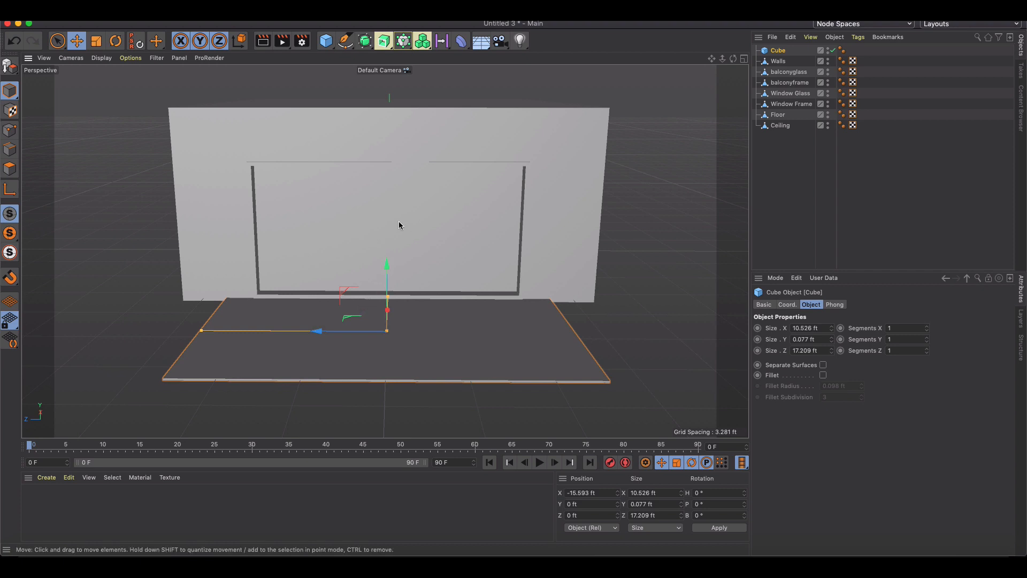
Step: Add a cylinder over the outer half of the balcony slab in the top view and scale it to about 0.21 ft radius
left_click(744, 58)
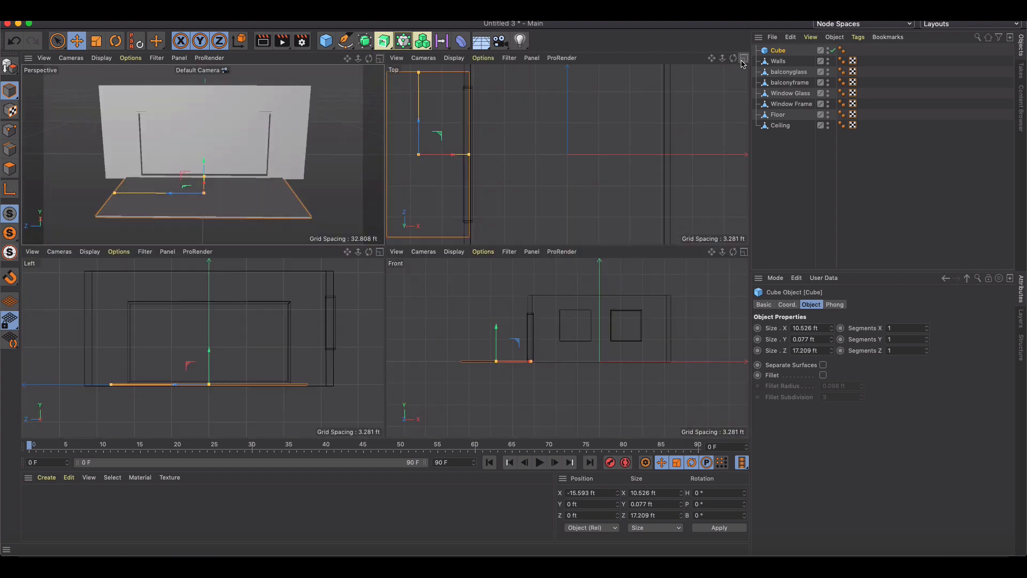
left_click(744, 59)
scroll(489, 195, "down", 3)
scroll(488, 199, "up", 3)
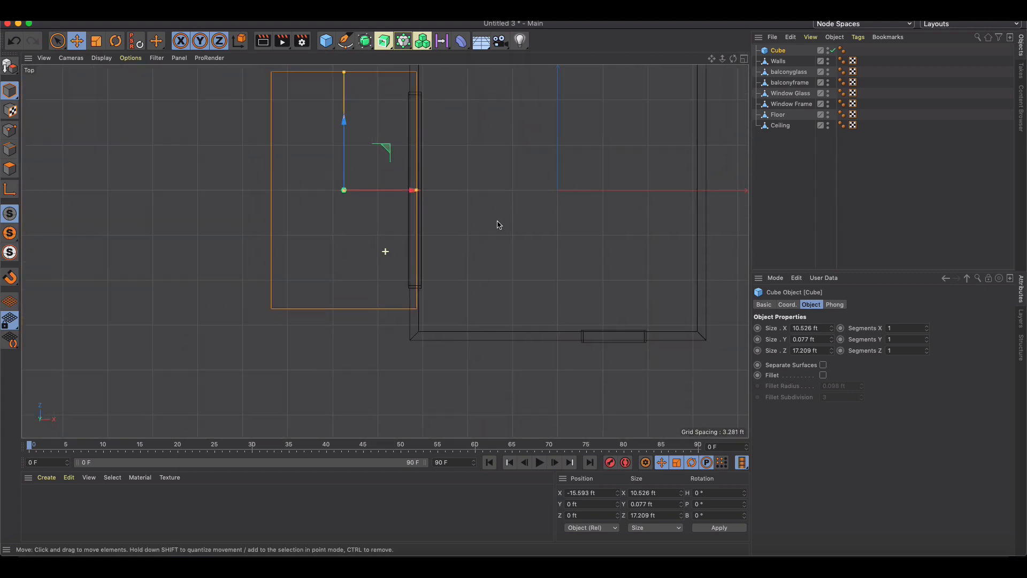
middle_click_drag(497, 225, 535, 268, "alt")
left_click_drag(327, 41, 551, 55)
left_click_drag(661, 234, 396, 237)
key("t")
left_click_drag(305, 202, 53, 252)
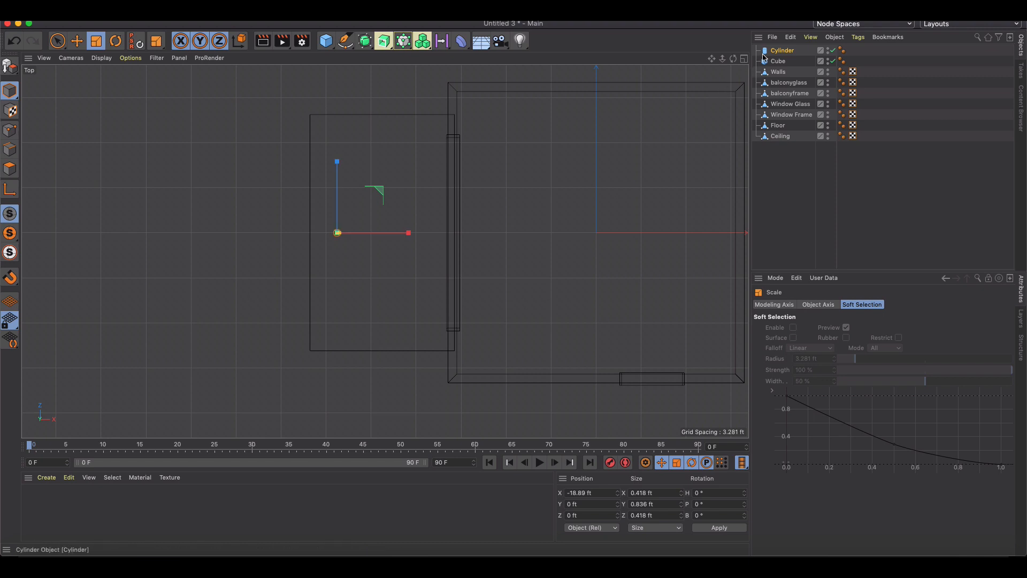
Step: Set the cylinder's rotation segments to 8 and stretch it into a post about 2.94 ft high standing on the slab
left_click(782, 50)
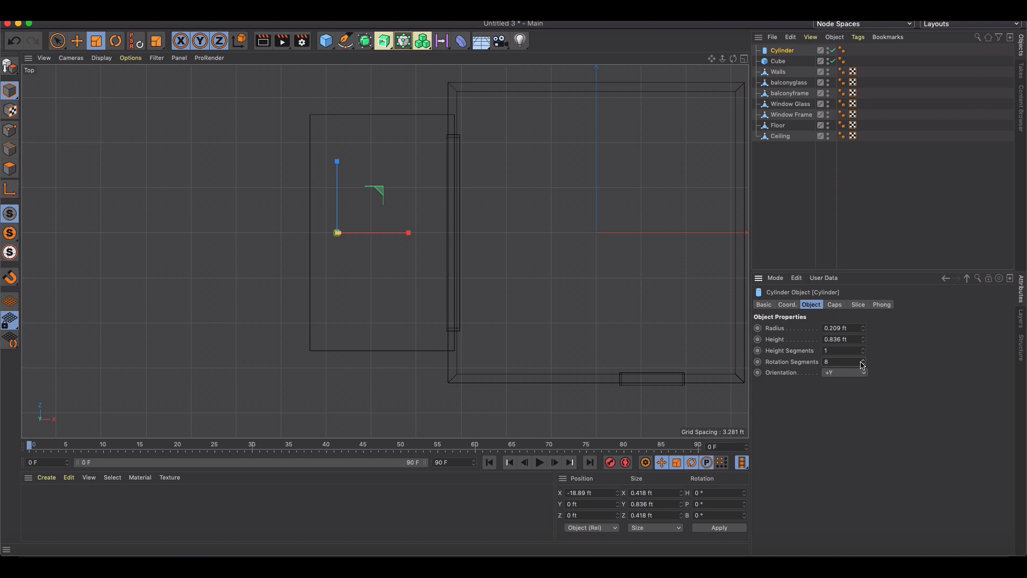
left_click(744, 59)
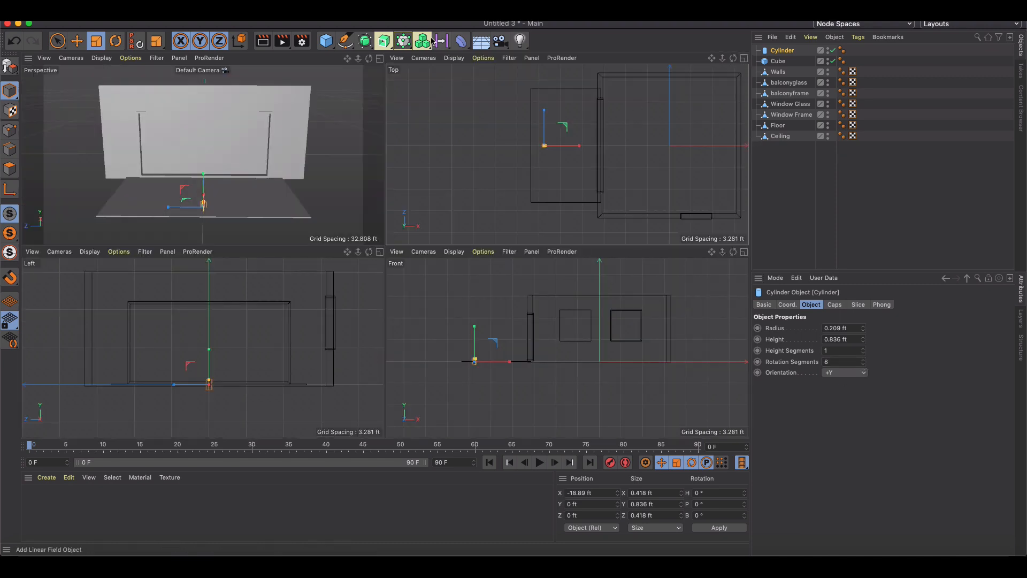
left_click(379, 58)
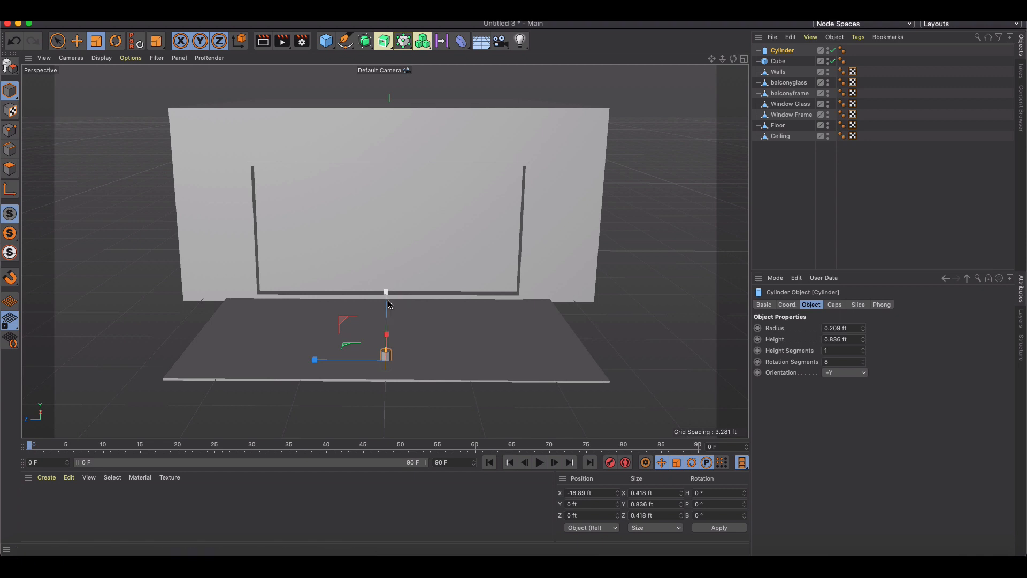
key("e")
left_click_drag(388, 294, 393, 262)
Step: In the top view, move the post to the slab's outer corner at about X -20.26 ft, Z -8.03 ft
left_click(744, 59)
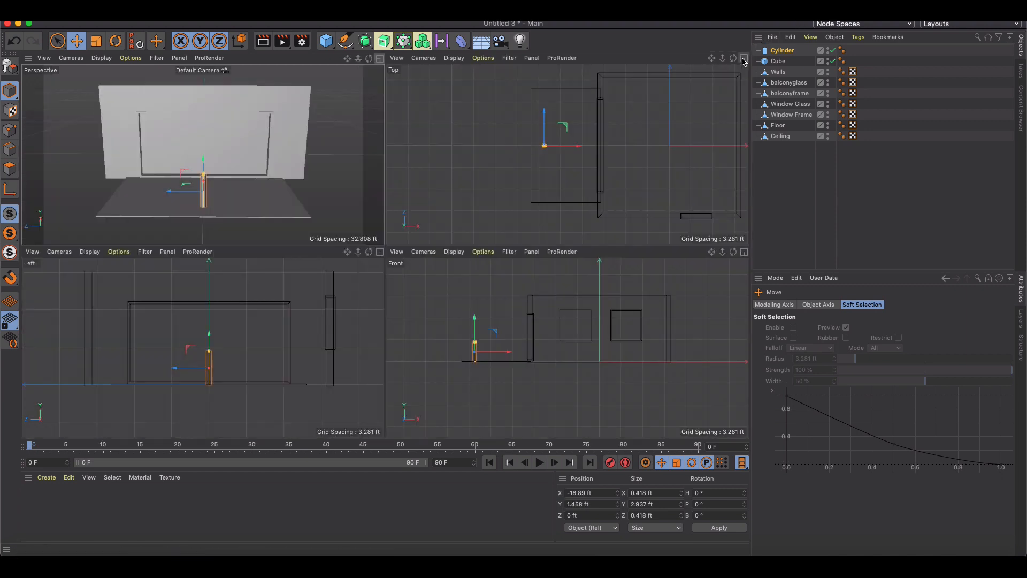
left_click(744, 59)
middle_click_drag(396, 192, 490, 141, "alt")
middle_click_drag(451, 107, 437, 147, "alt")
left_click_drag(422, 156, 413, 266)
left_click_drag(485, 331, 468, 333)
Step: Copy the post to the opposite outer corner and duplicate the pair three times along the slab's side edges toward the wall
mouse_move(396, 263)
left_mouse_down("ctrl")
mouse_move(397, 64)
mouse_move(396, 266)
left_mouse_up("ctrl")
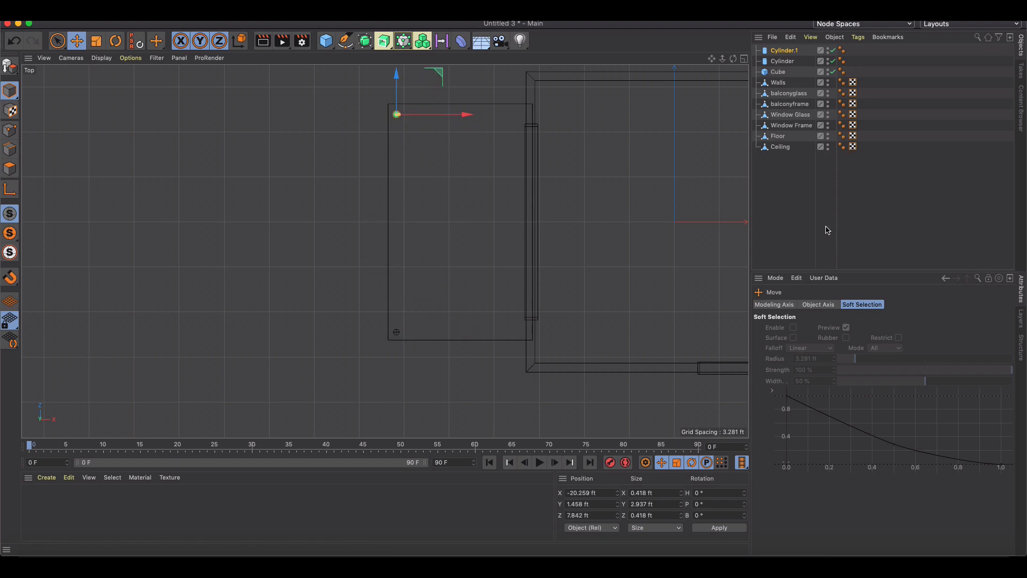
left_click(768, 65, "shift")
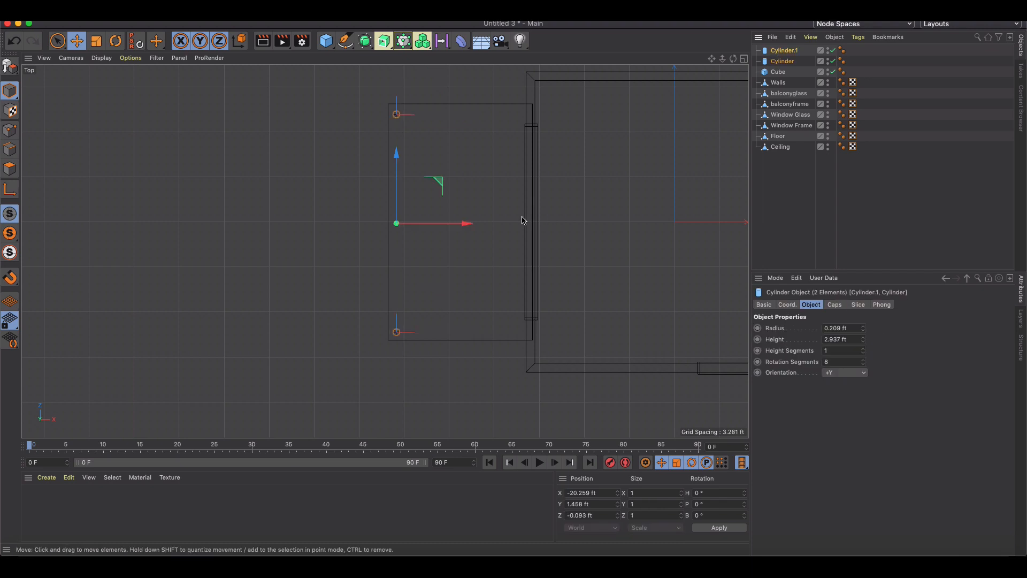
left_click_drag(470, 228, 589, 222, "ctrl")
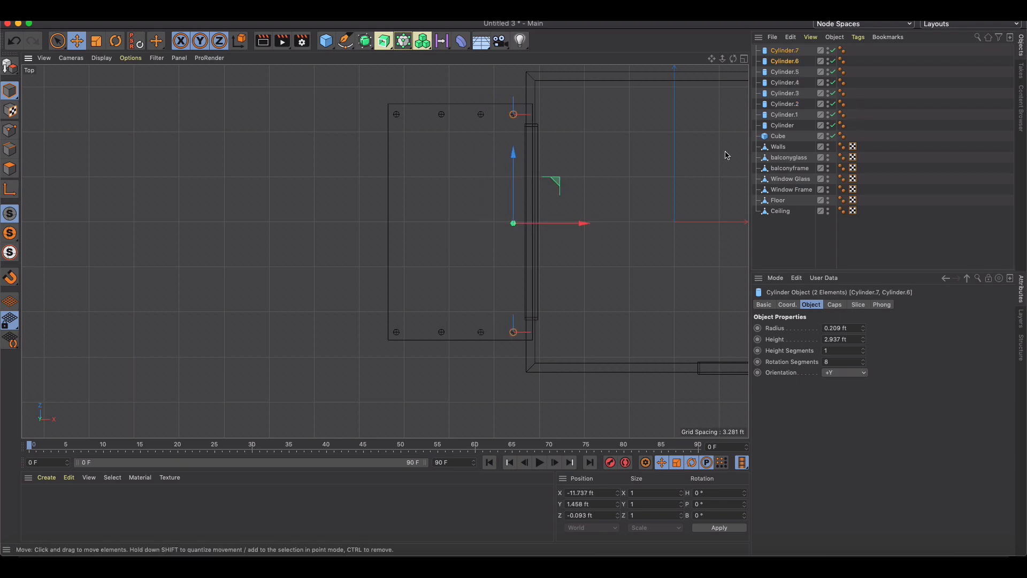
Step: Copy the first corner post to about Z -5.15 ft along the slab's outer edge and list the copy directly above Cylinder
left_click(783, 126)
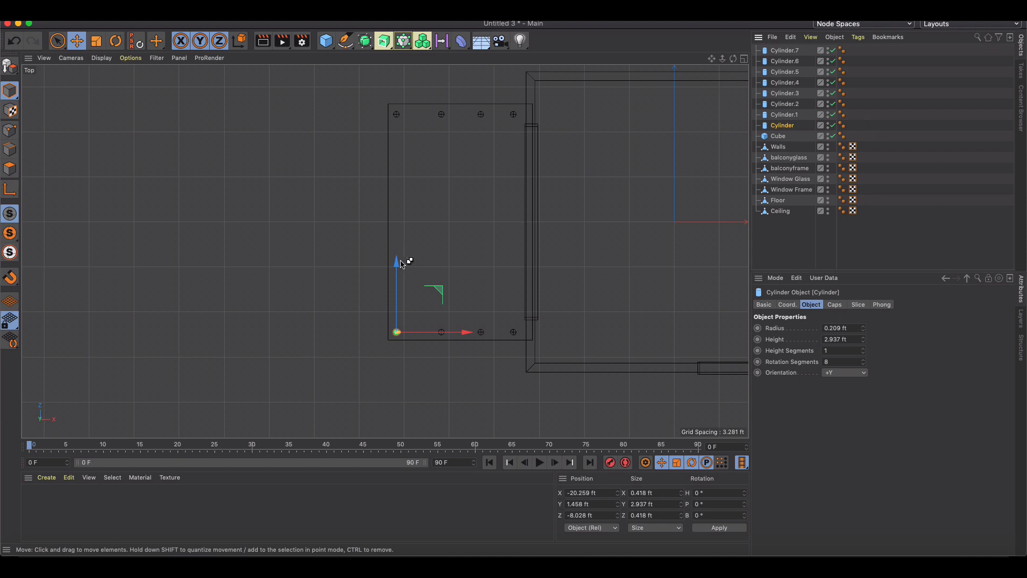
left_click_drag(402, 263, 404, 223, "ctrl")
left_click(785, 61)
left_click(782, 51)
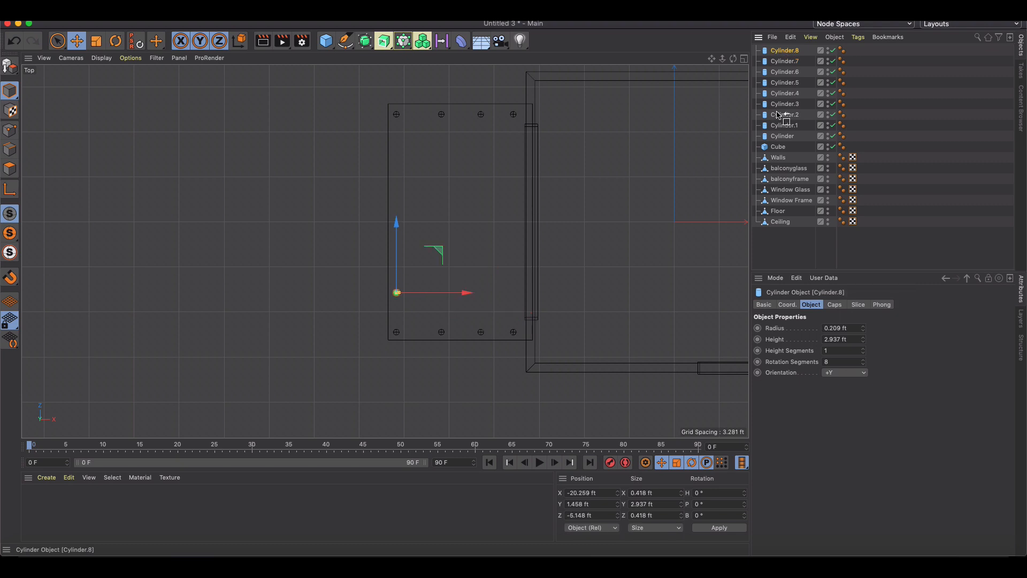
left_click(780, 127)
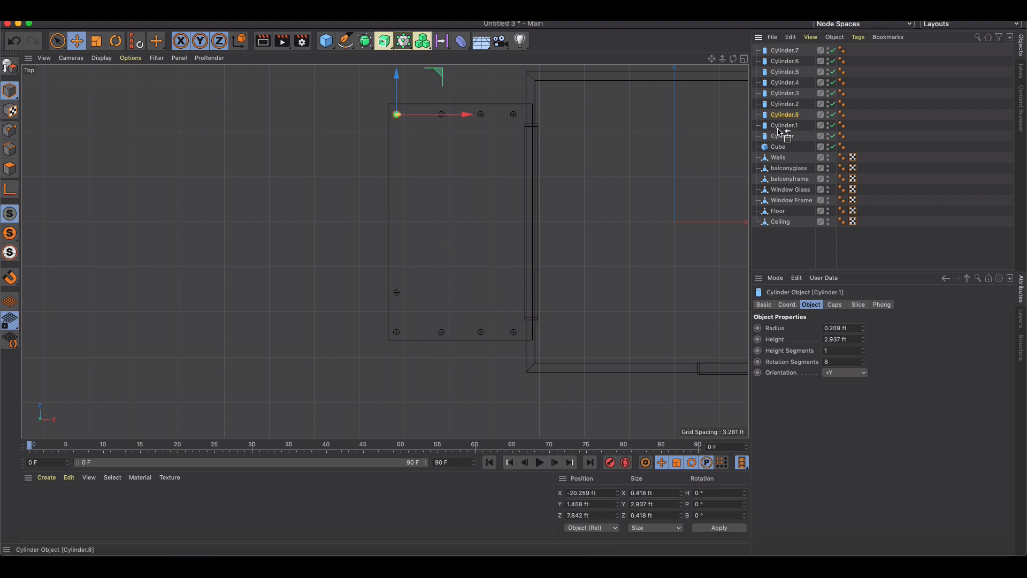
left_click_drag(778, 132, 779, 133)
Step: Duplicate the Cylinder and Cylinder.8 pair twice along the outer edge to complete the front row of posts
left_click(779, 136, "shift")
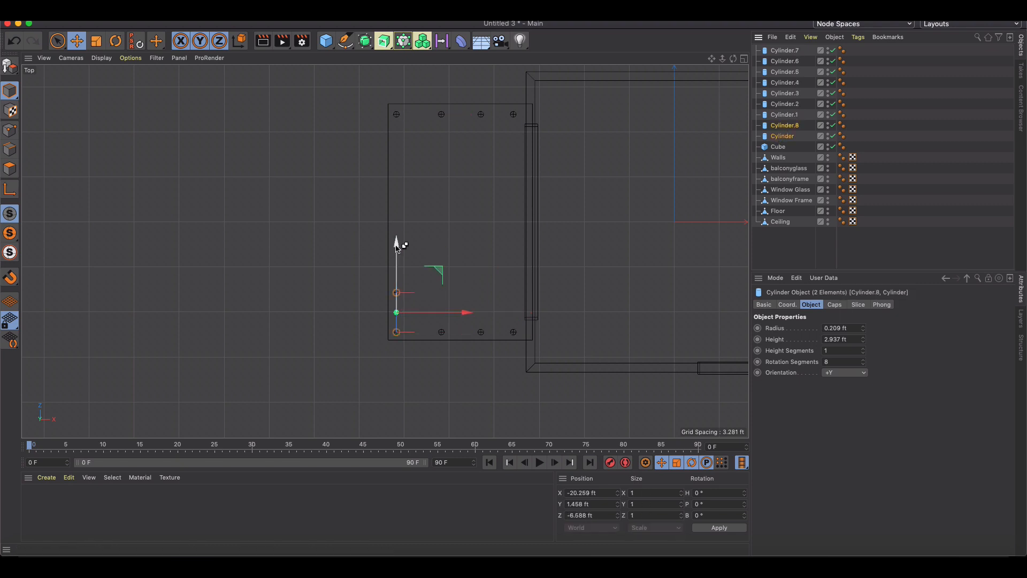
left_click_drag(396, 247, 409, 104, "ctrl")
left_click(335, 240)
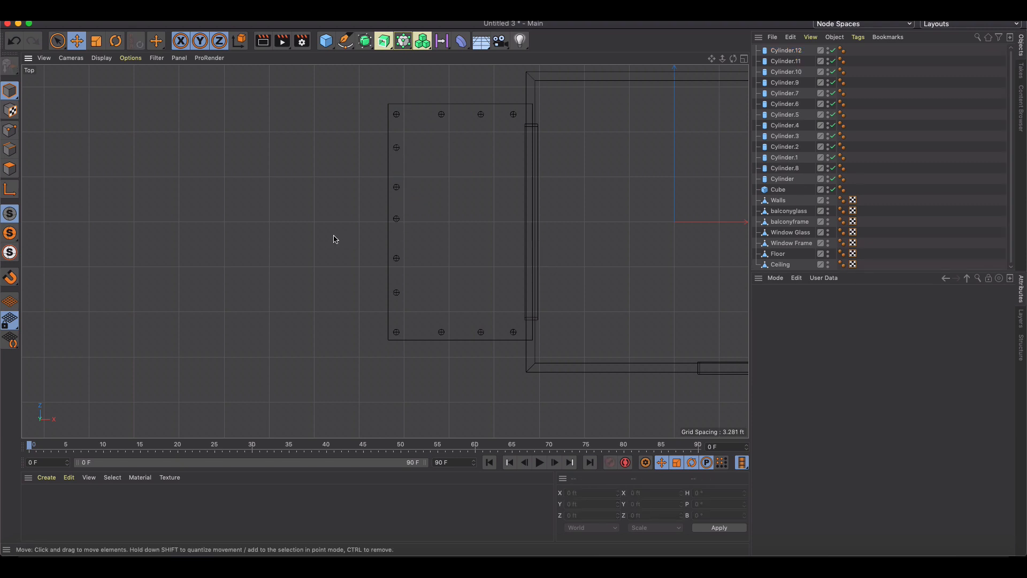
Step: Even out the front row's spacing by moving Cylinder.9 to about Z 0.08 ft and Cylinder.8 to about Z -5.36 ft
left_click(779, 94)
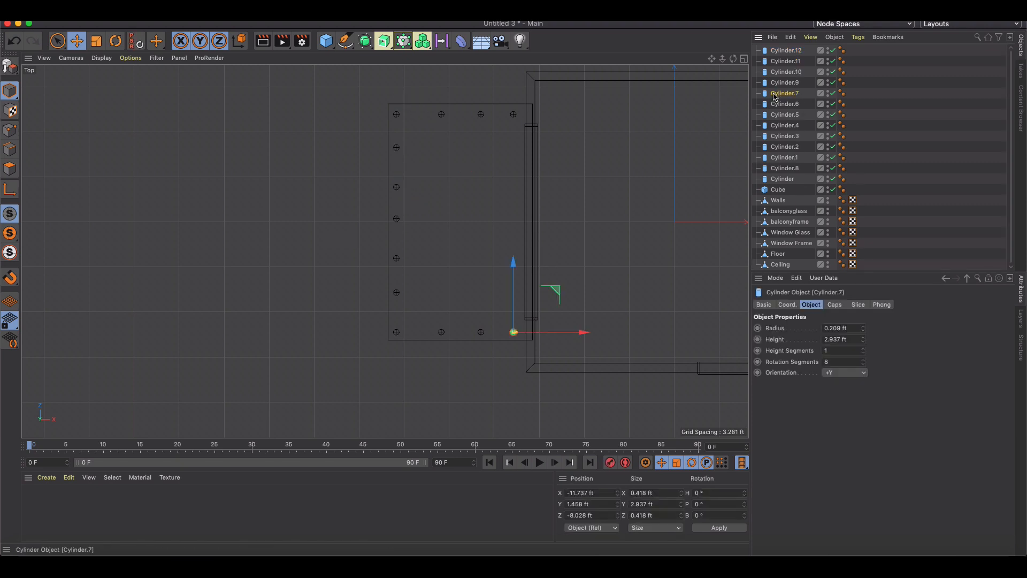
left_click(398, 221)
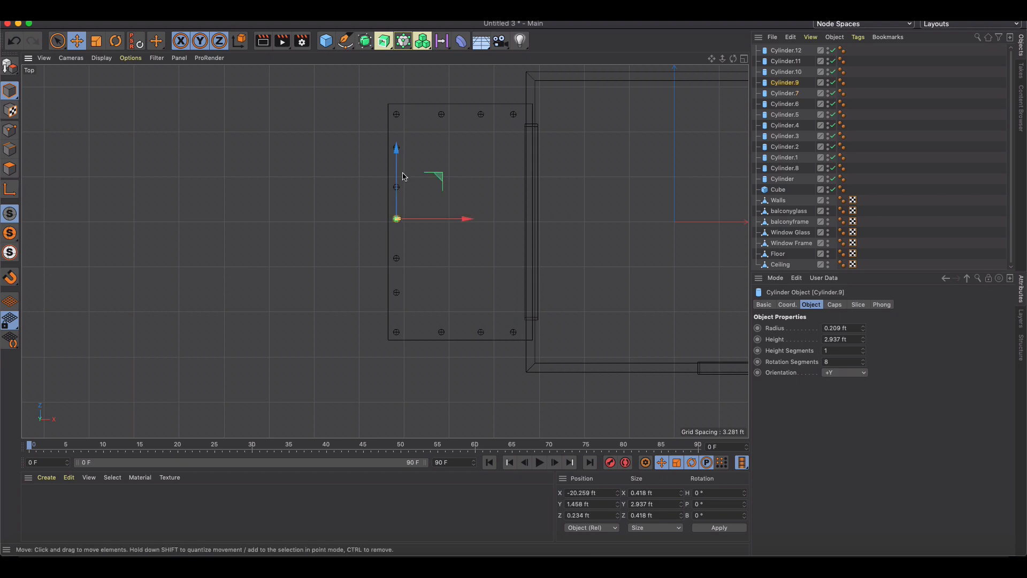
left_click_drag(398, 154, 397, 156)
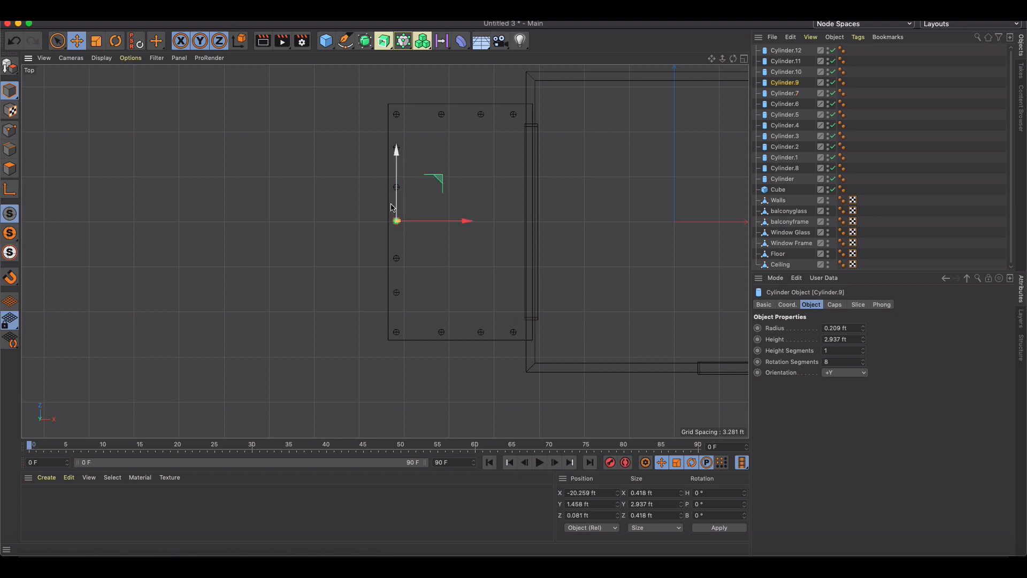
left_click(398, 298)
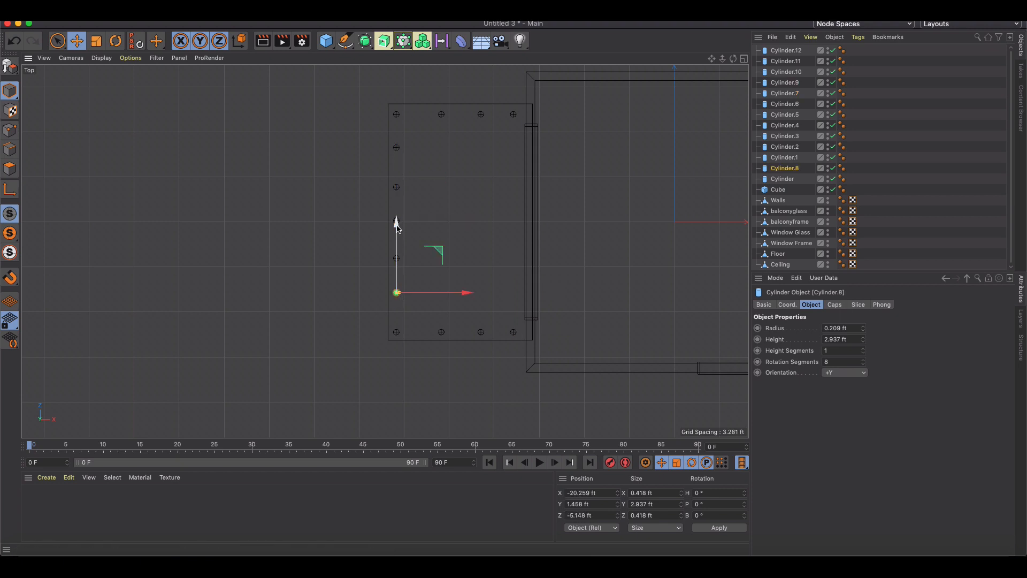
left_click_drag(397, 226, 397, 229)
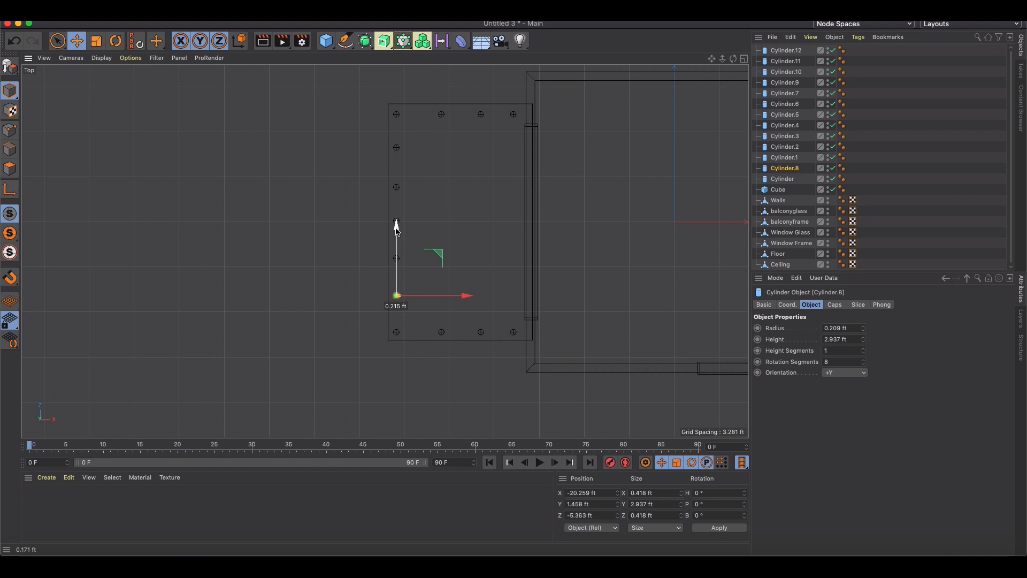
Step: In the perspective view, add a second cube and shape it into a narrow bar lying on the middle of the balcony slab
left_click(744, 59)
left_click(373, 59)
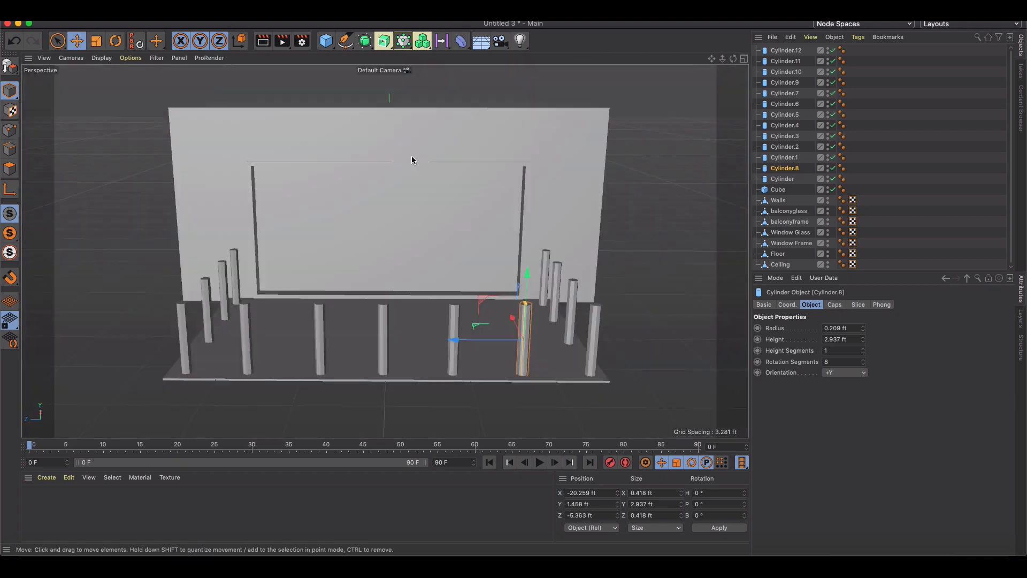
scroll(412, 156, "down", 2)
scroll(414, 236, "up", 1)
left_click_drag(439, 249, 415, 250, "alt")
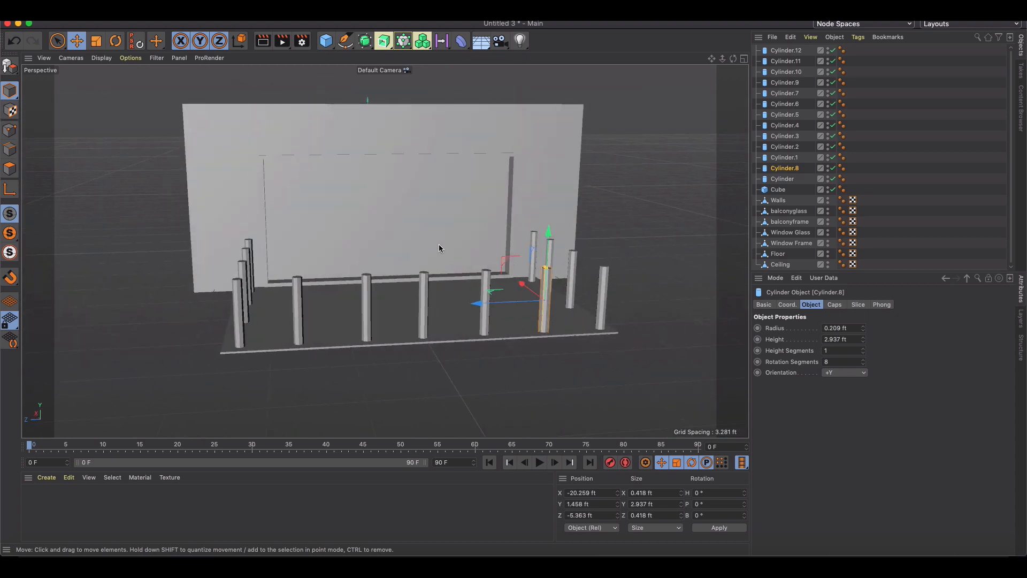
left_click(326, 40)
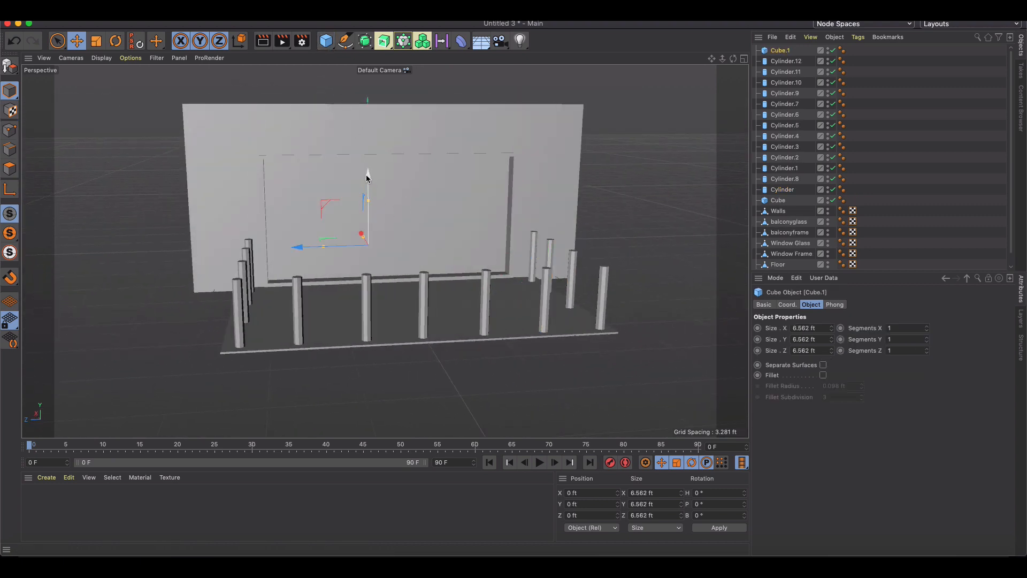
left_click_drag(350, 238, 426, 311, "alt")
Step: Raise the bar to about Y 3.98 ft and shape it to about 0.93 ft wide and 0.18 ft thick
left_click(430, 312)
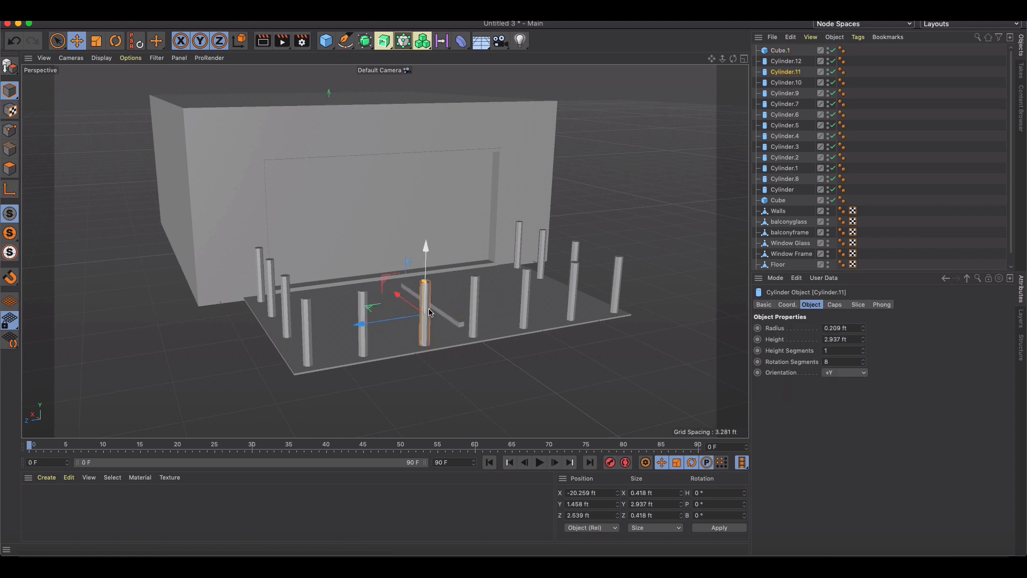
left_click(444, 314)
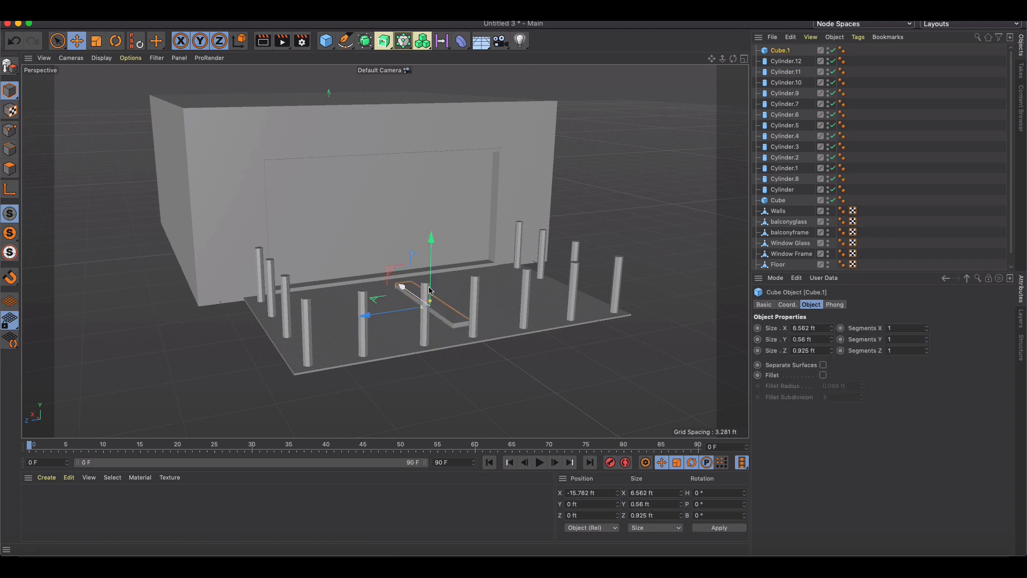
left_click_drag(429, 291, 430, 169)
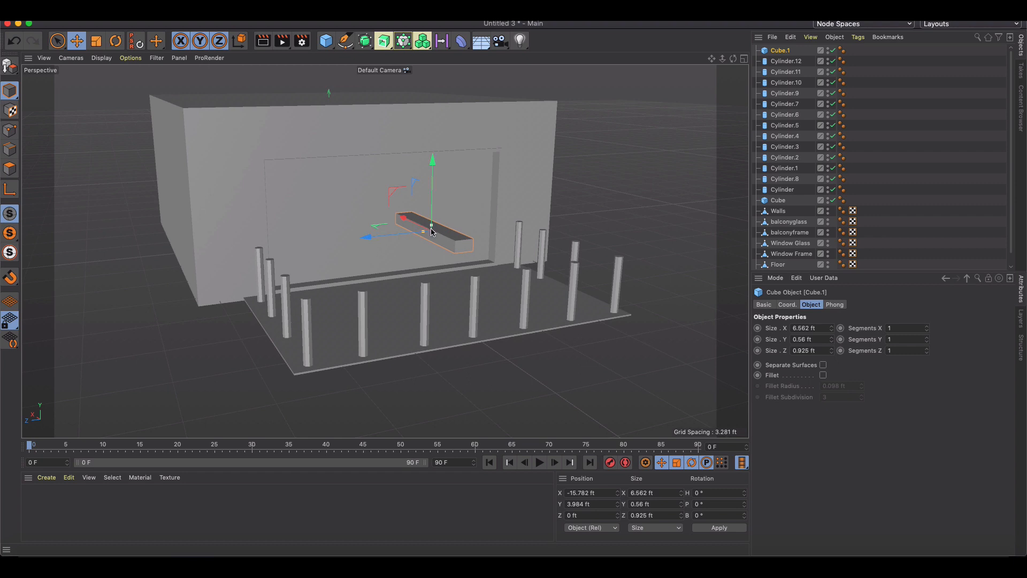
left_click_drag(431, 227, 431, 229)
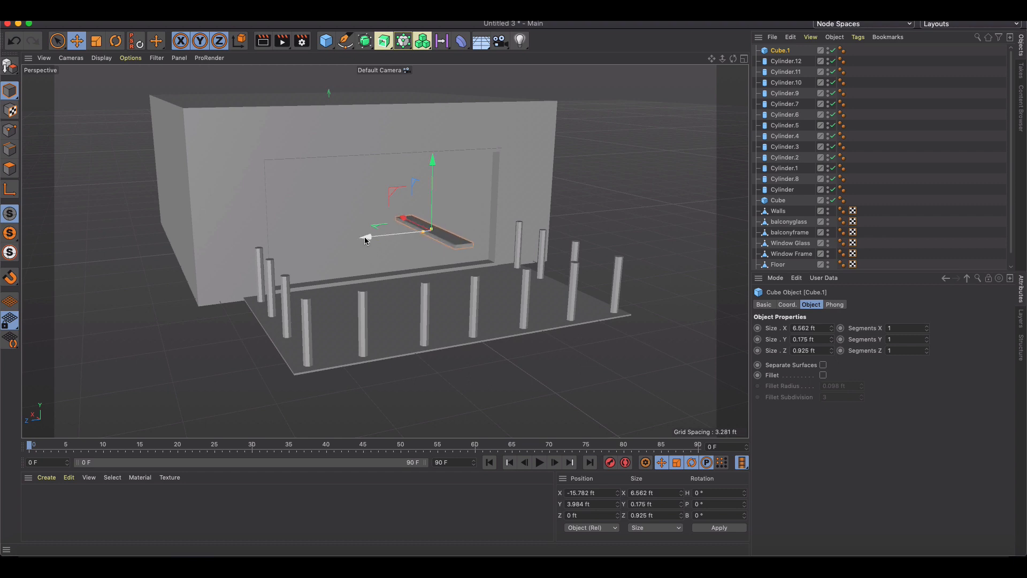
Step: In the top view, place the bar over the side row of posts at about Z -8.01 ft and lengthen it to about 9.8 ft
left_click(744, 60)
left_click(743, 59)
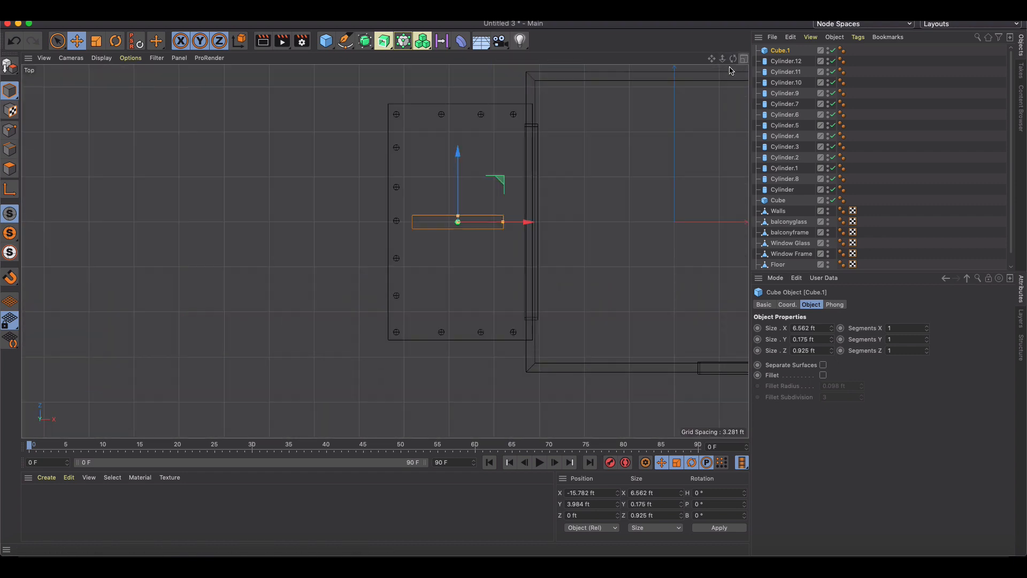
left_click_drag(461, 153, 460, 266)
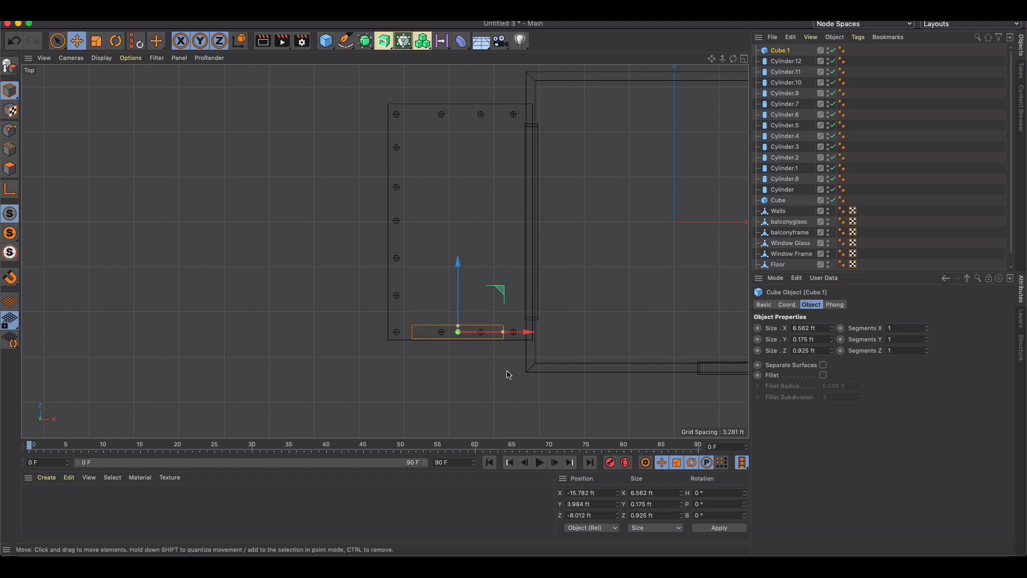
mouse_move(524, 335)
left_mouse_down()
mouse_move(541, 332)
mouse_move(533, 334)
left_mouse_up()
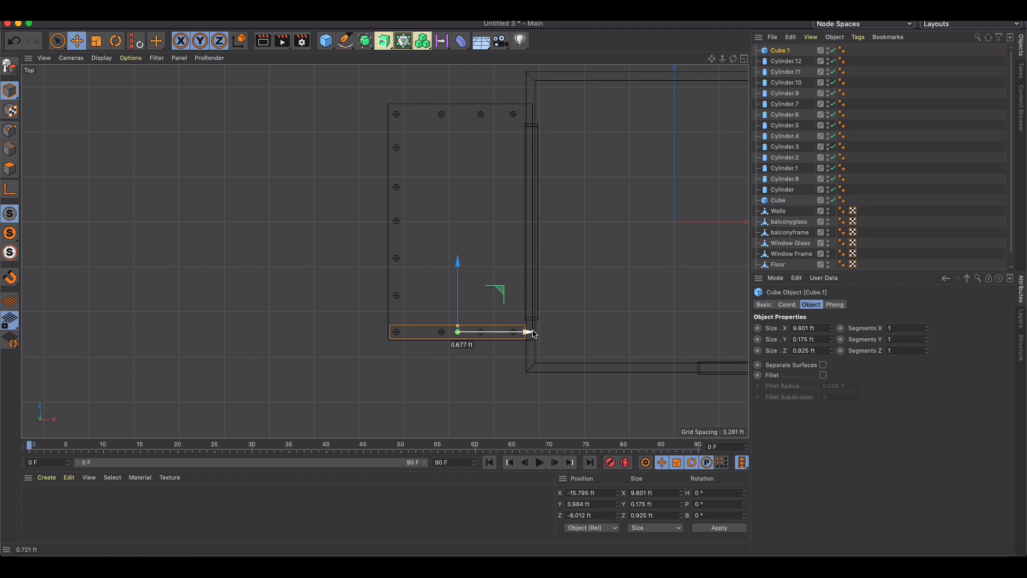
Step: Copy the bar over the opposite side row at about Z 7.9 ft, and lower both bars onto the posts at about Y 2.91 ft
left_click_drag(461, 260, 447, 276, "ctrl")
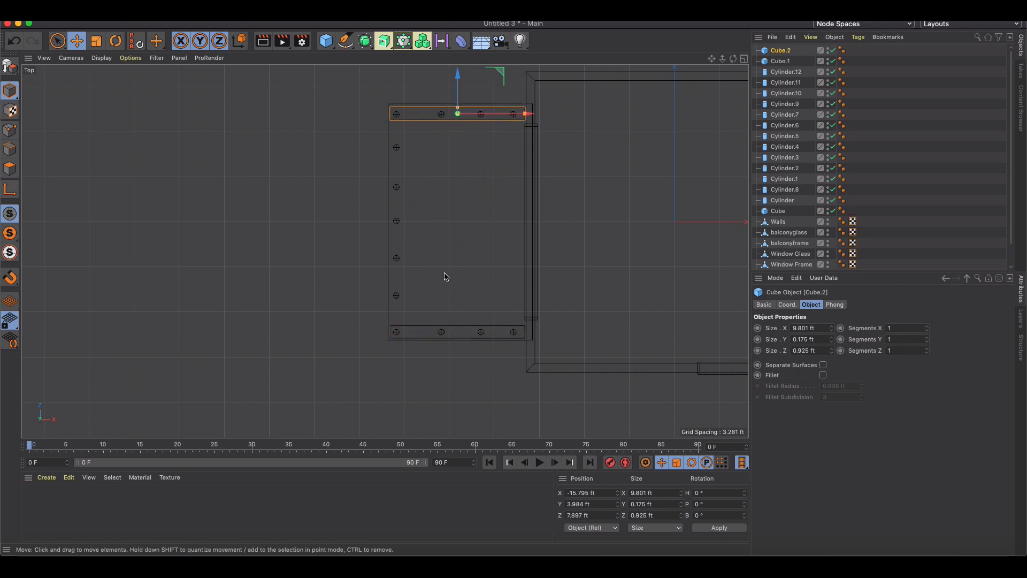
left_click(744, 58)
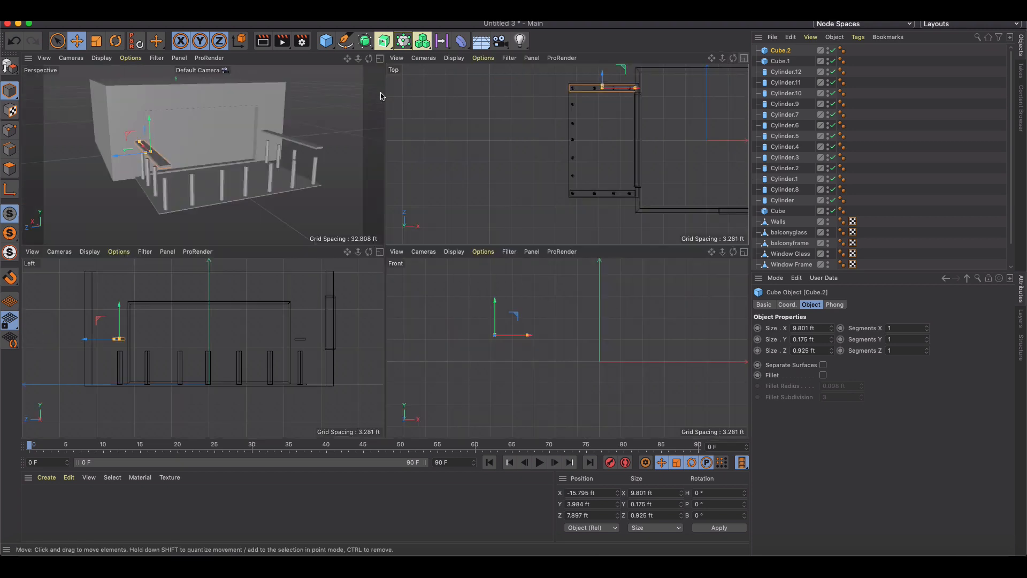
left_click(380, 58)
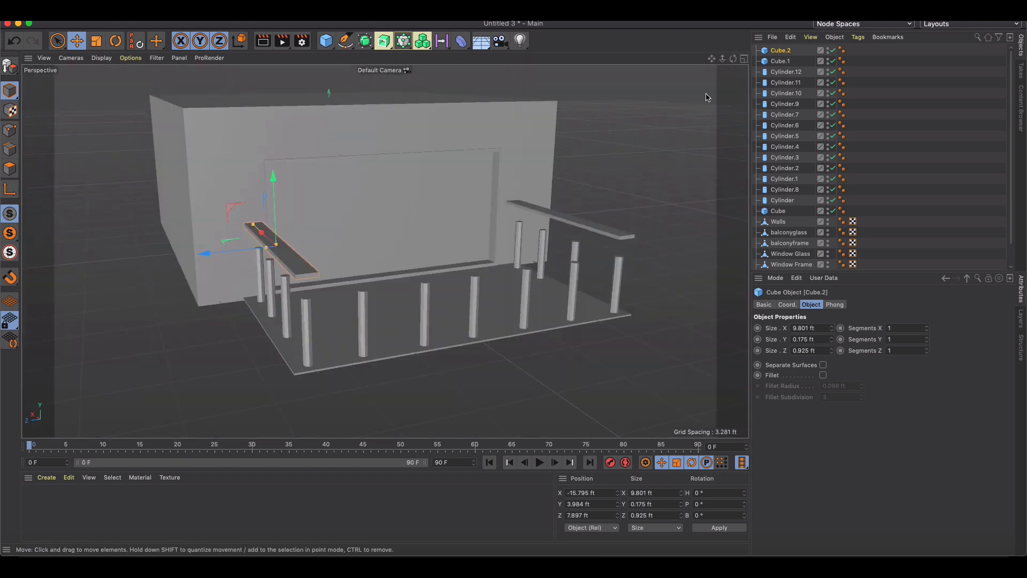
left_click(781, 61)
left_click(780, 51, "shift")
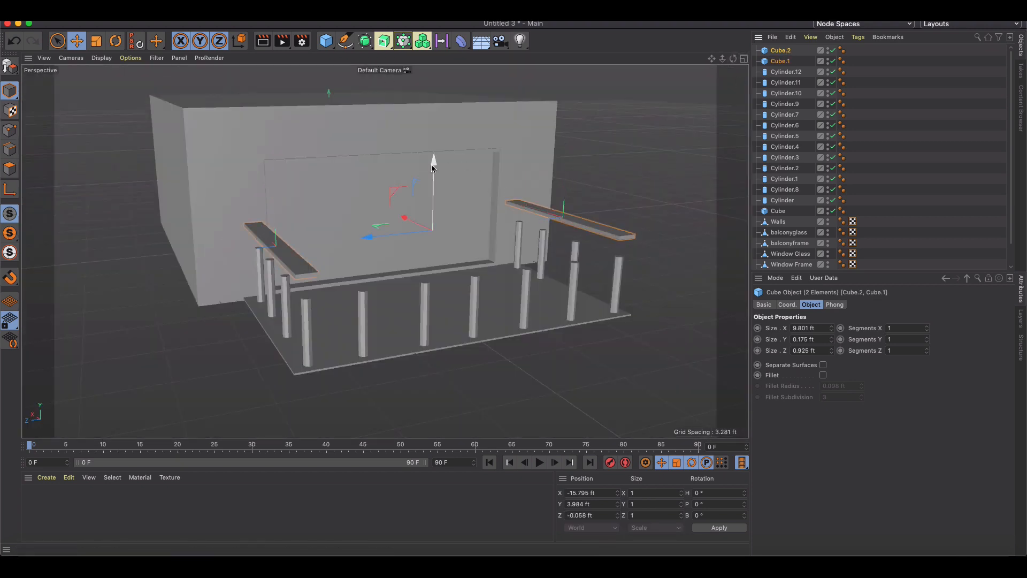
left_click_drag(434, 167, 359, 227)
scroll(373, 267, "up", 4)
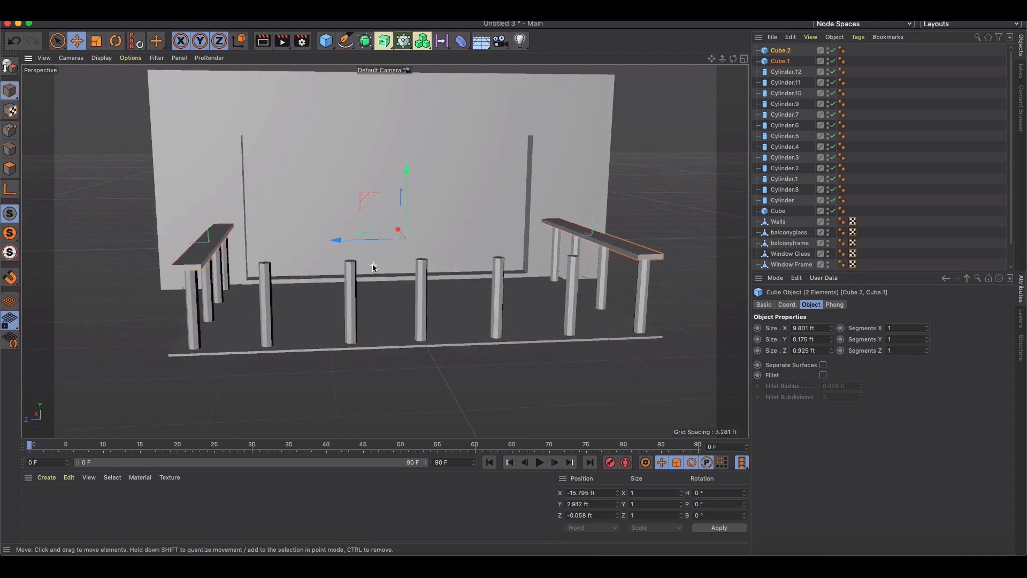
Step: Make both handrail bars editable and switch to polygon editing in the top view
left_click(15, 71)
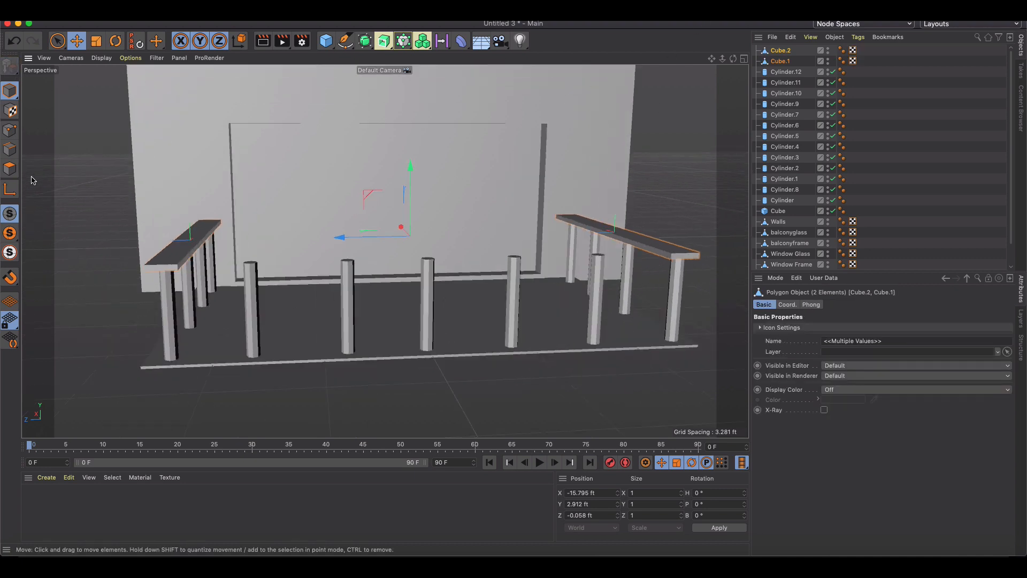
left_click(745, 58)
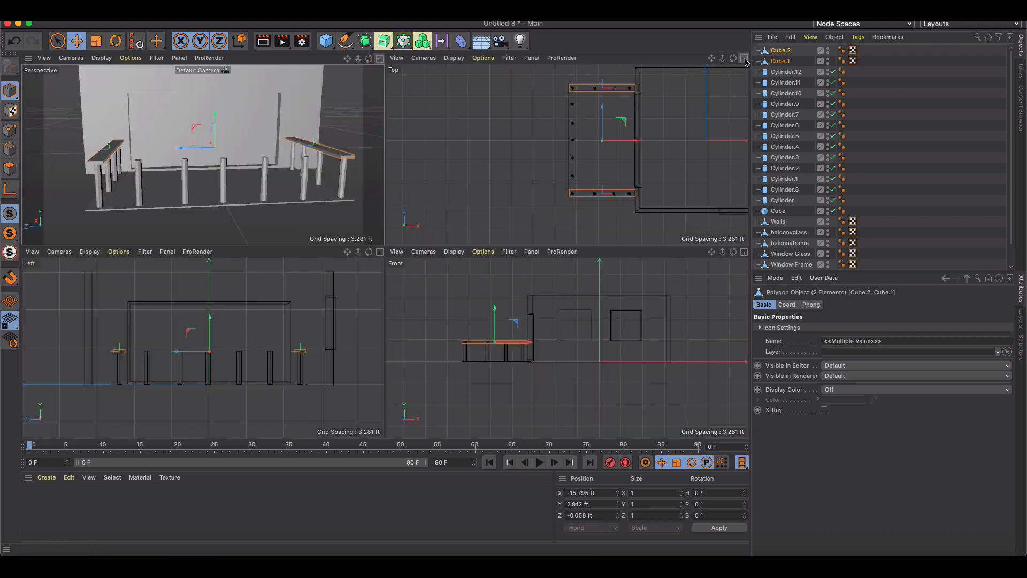
left_click(744, 58)
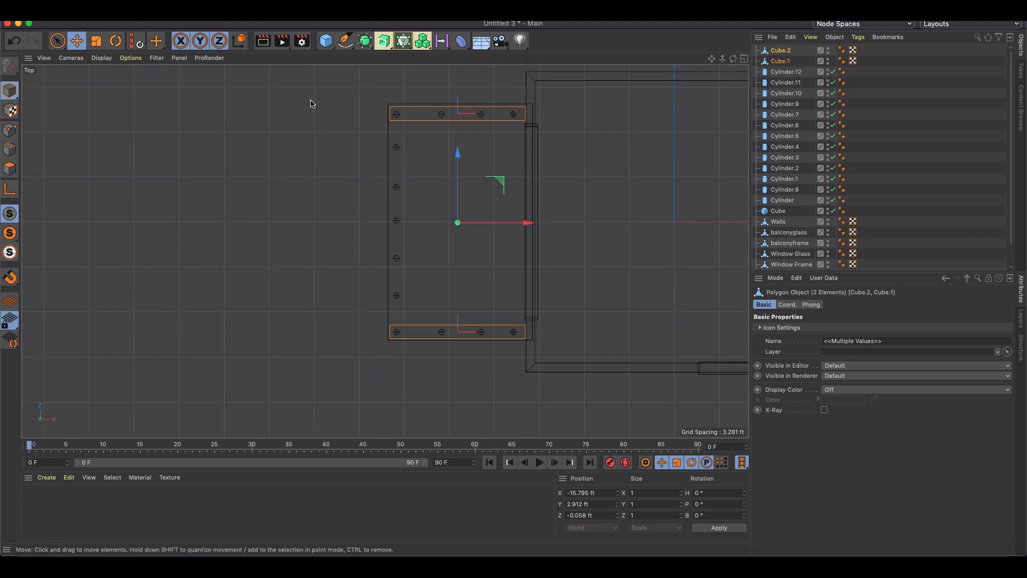
left_click(11, 168)
left_click(418, 113)
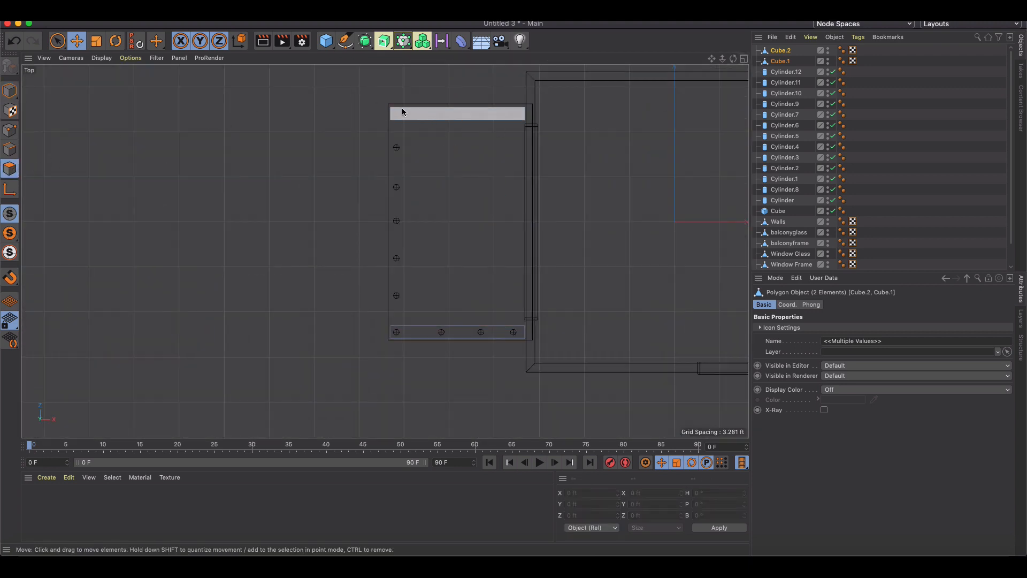
Step: With Line Cut and Visible Only turned off, cut straight across both bars just inside the front row of posts
key("k")
key("k")
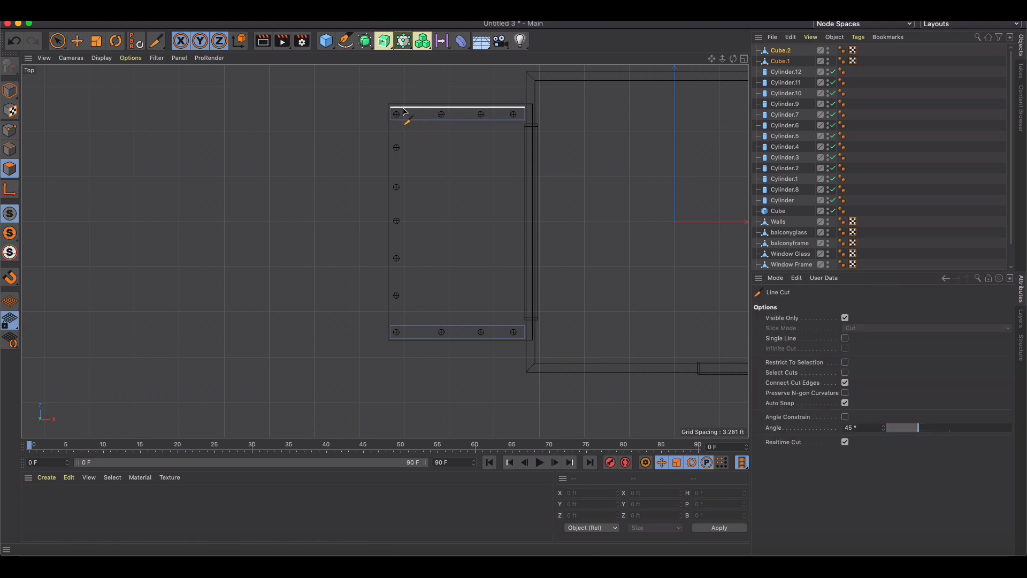
left_click_drag(404, 108, 404, 339)
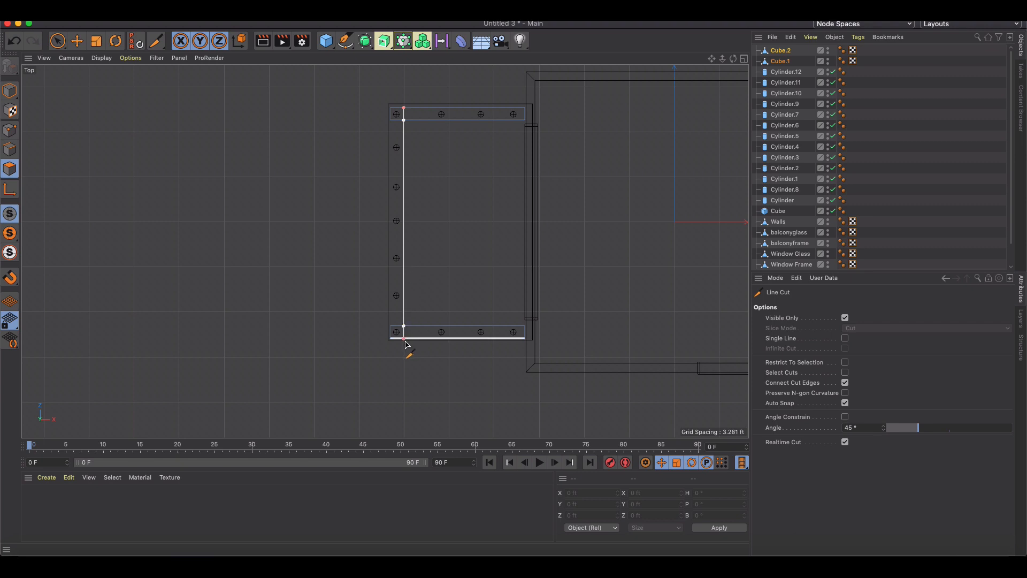
key("super+z")
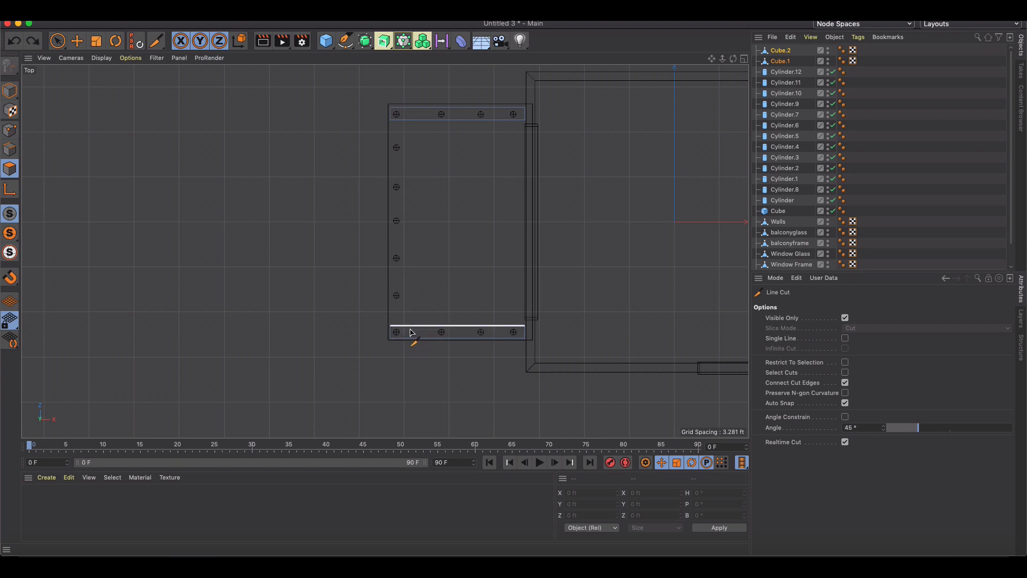
left_click(846, 318)
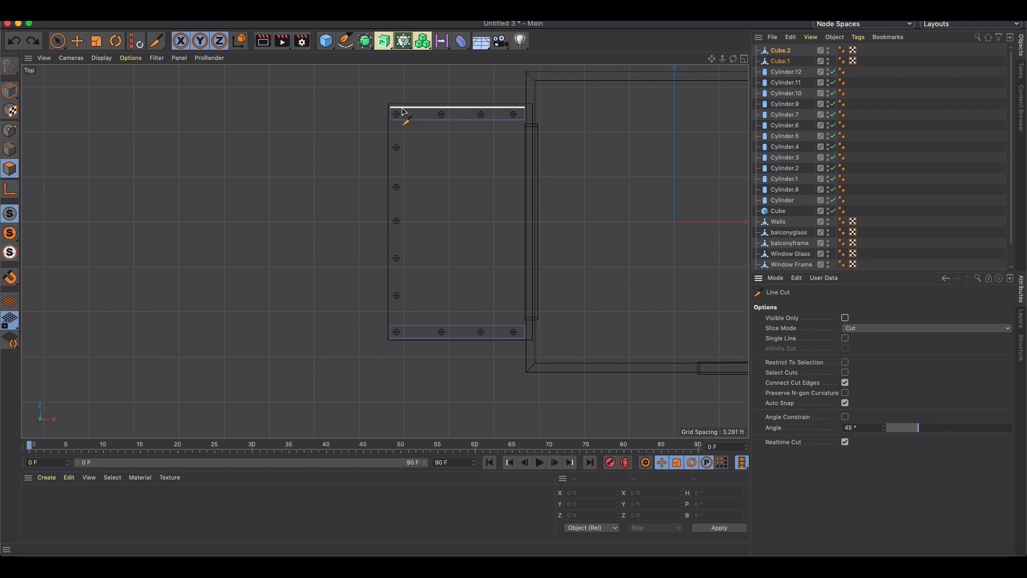
mouse_move(405, 109)
left_mouse_down()
mouse_move(405, 367)
mouse_move(408, 340)
left_mouse_up()
left_click(406, 337)
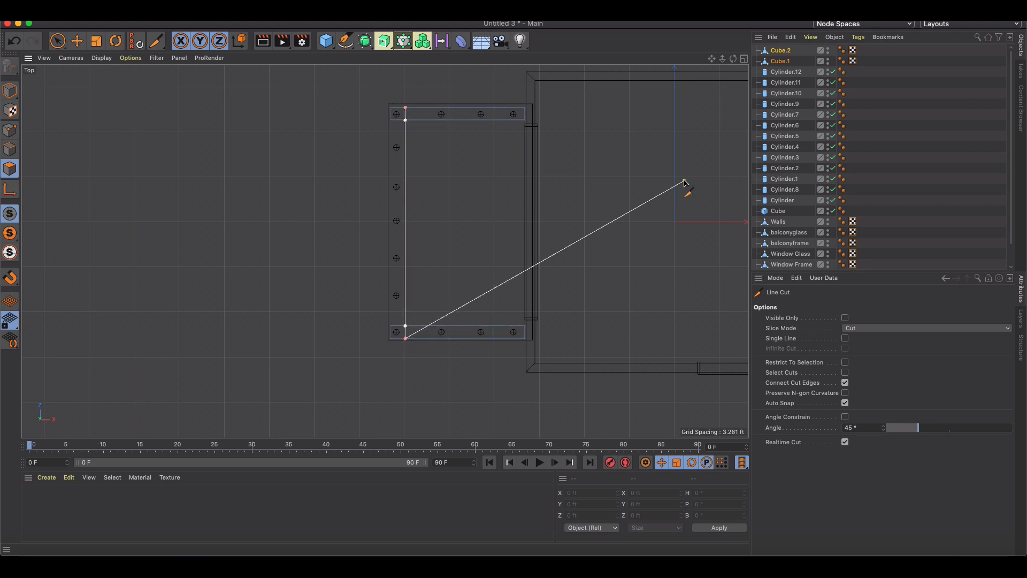
key("Escape")
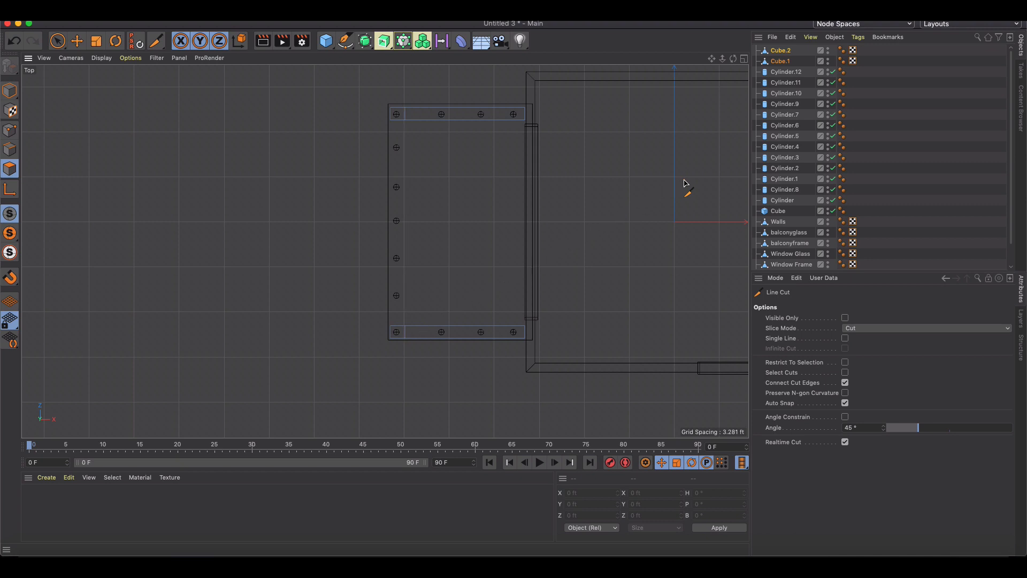
Step: In the perspective view, bridge the facing edges of the two bars' cut end sections in edge mode, spanning the front row of posts
left_click(744, 58)
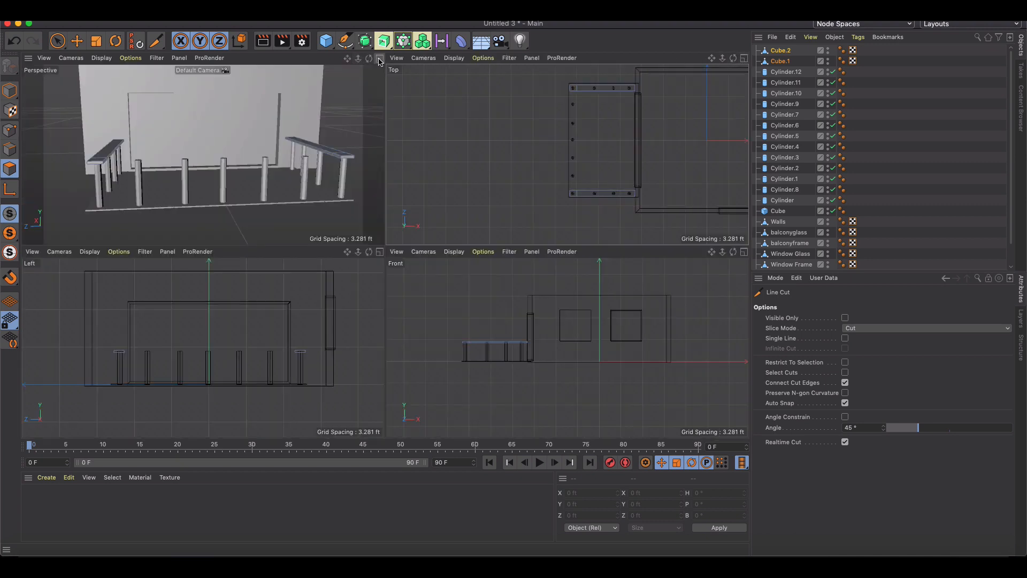
left_click(379, 58)
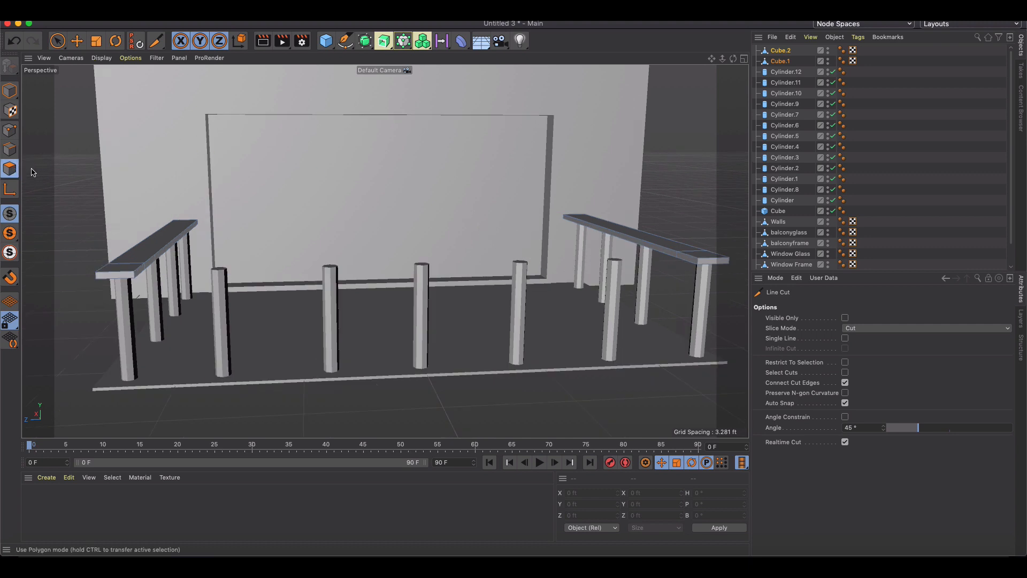
left_click(76, 41)
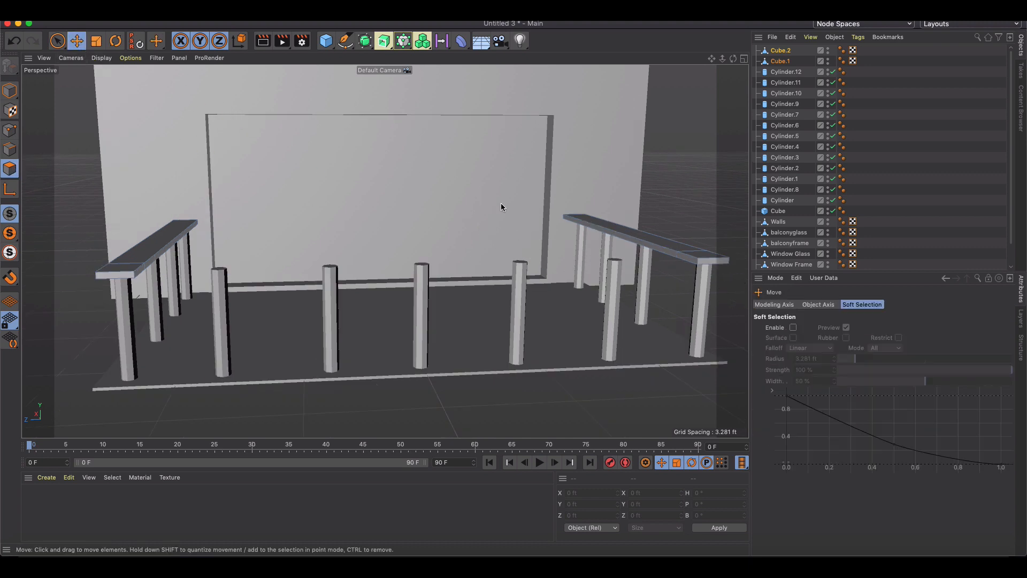
left_click(685, 259)
right_click(687, 260)
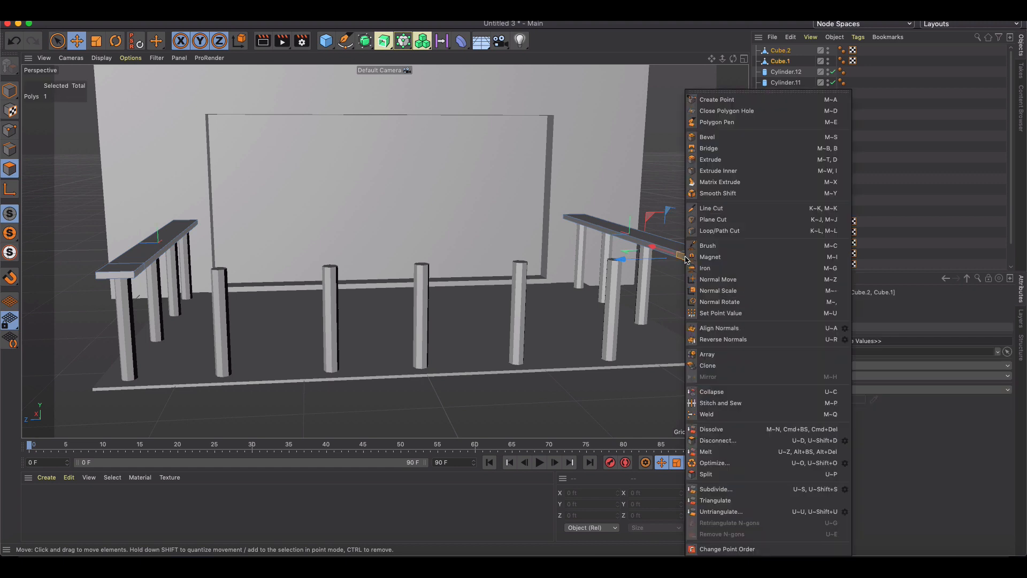
left_click(718, 150)
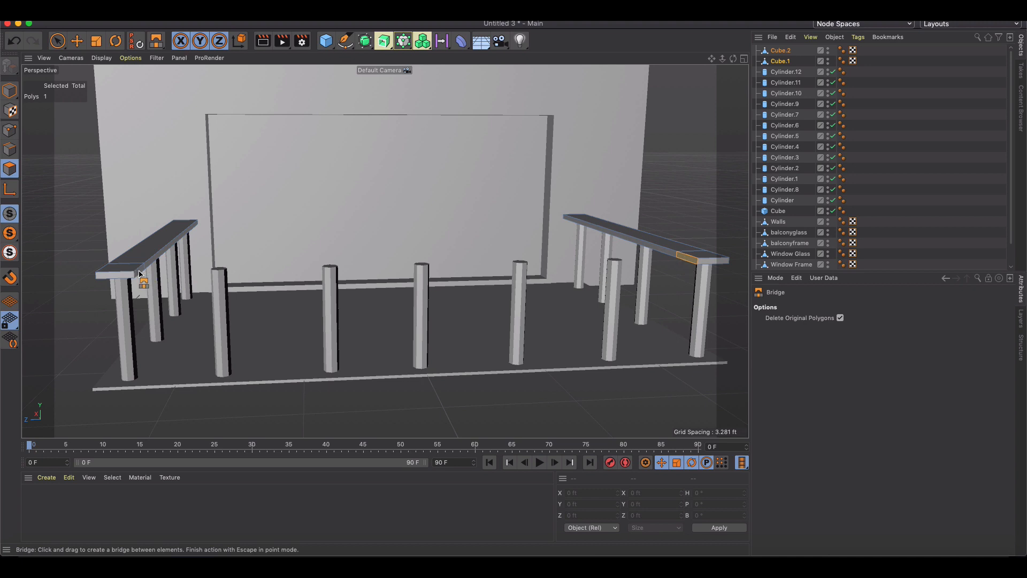
left_click(9, 149)
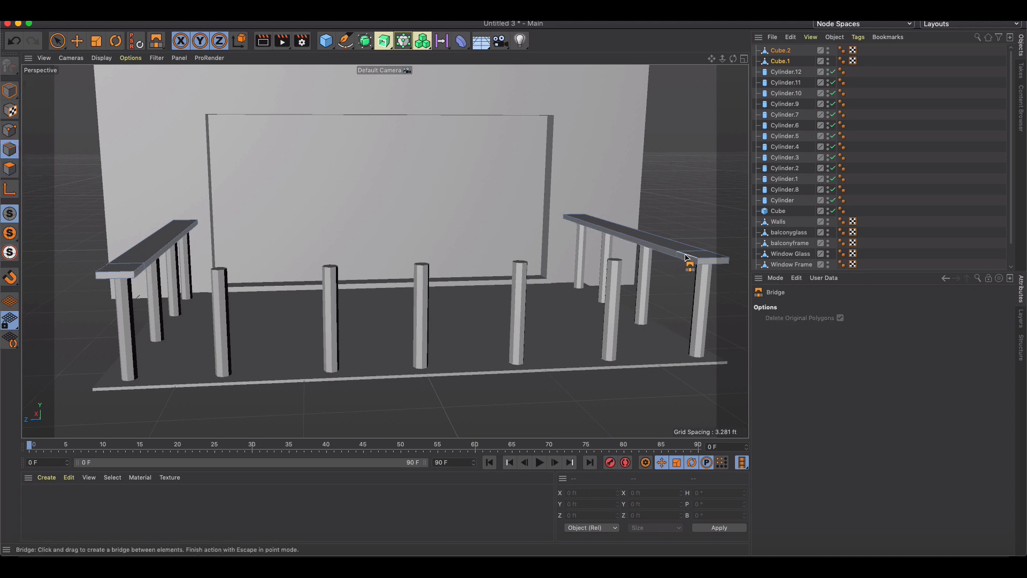
left_click_drag(686, 255, 653, 265)
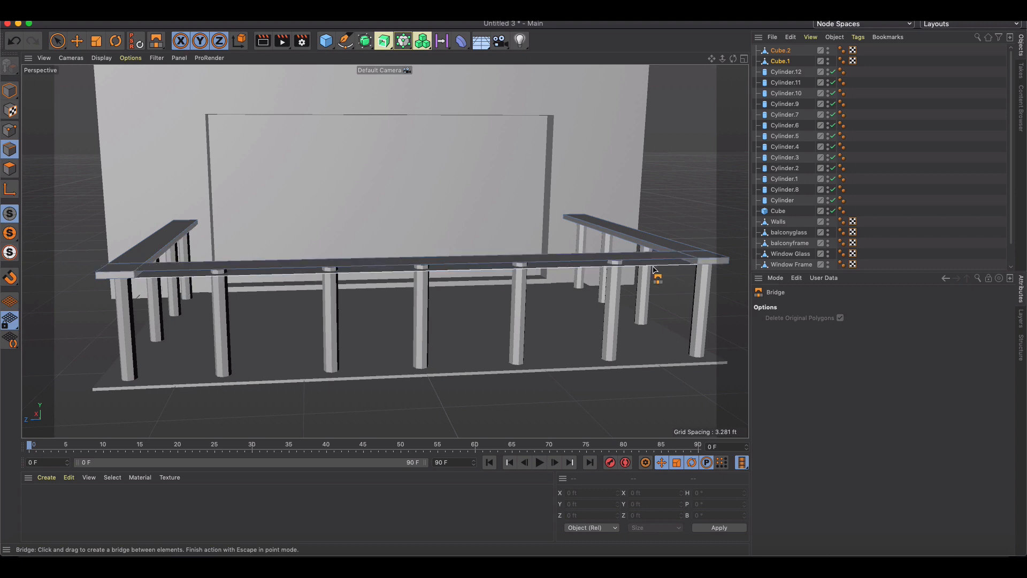
Step: Bridge the remaining facing edges at the front of the two bars to close the outer face of the front handrail
left_click_drag(583, 262, 558, 258, "alt")
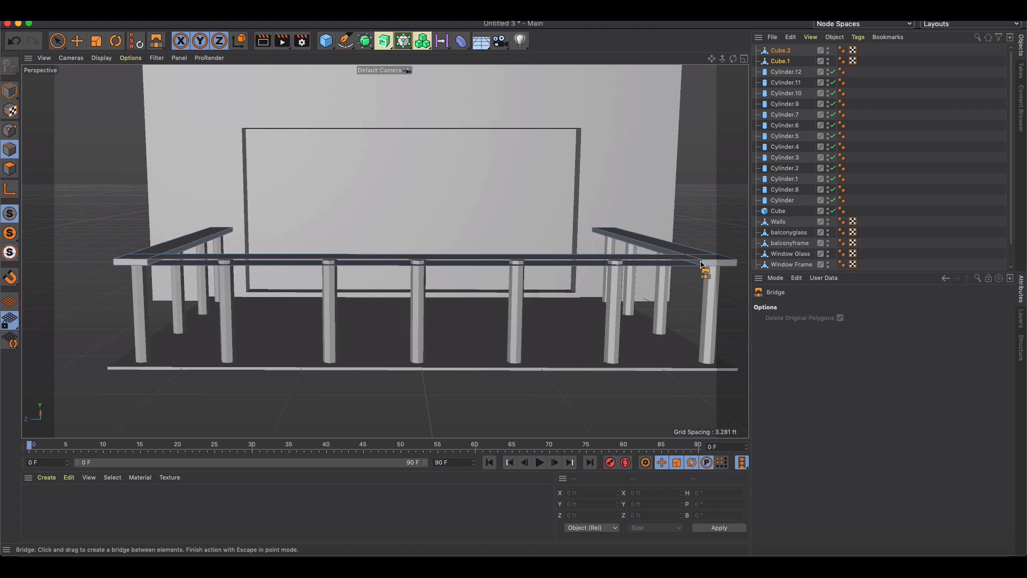
left_click_drag(702, 263, 149, 264)
left_click_drag(229, 267, 477, 213, "alt")
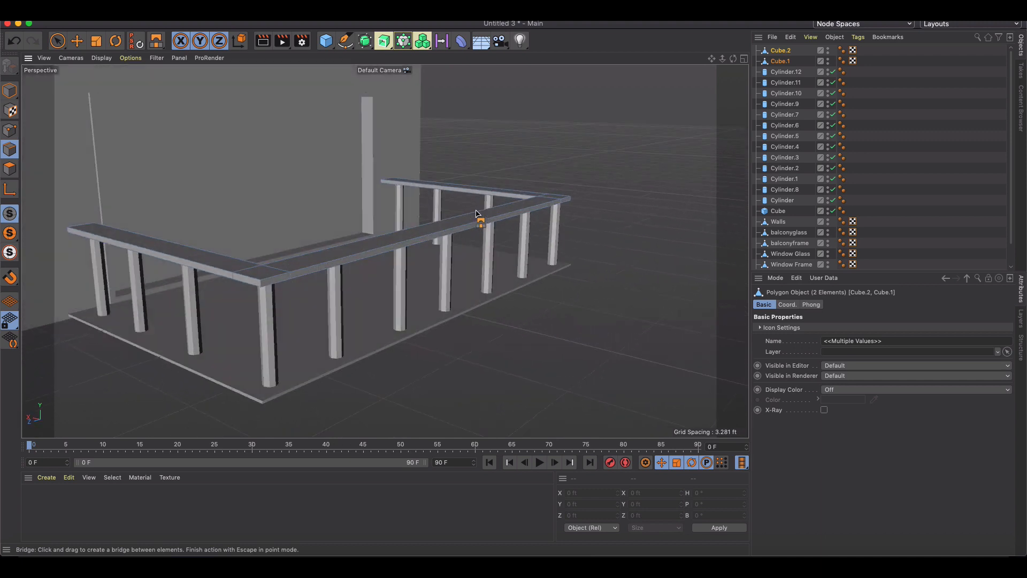
Step: Merge Cube.1 and Cube.2 into one object with Connect Objects + Delete and rename it balconyrailing
left_click(77, 41)
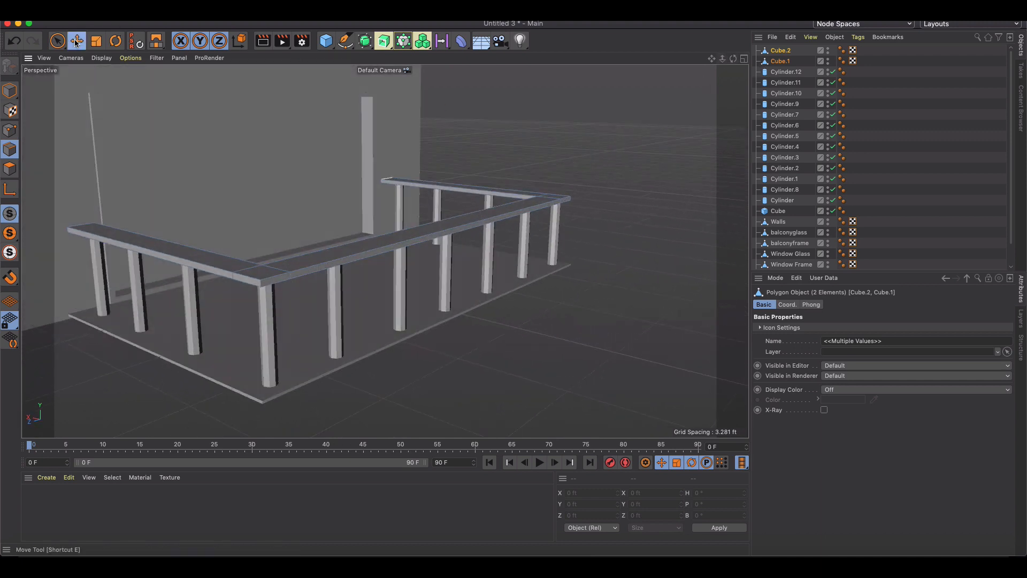
left_click(780, 61)
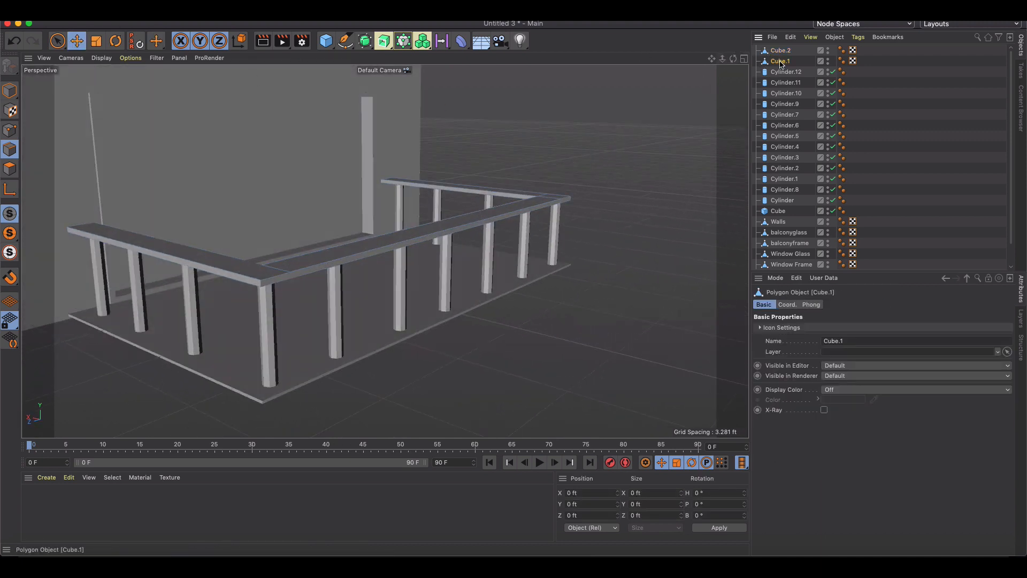
left_click(780, 50, "shift")
right_click(778, 60)
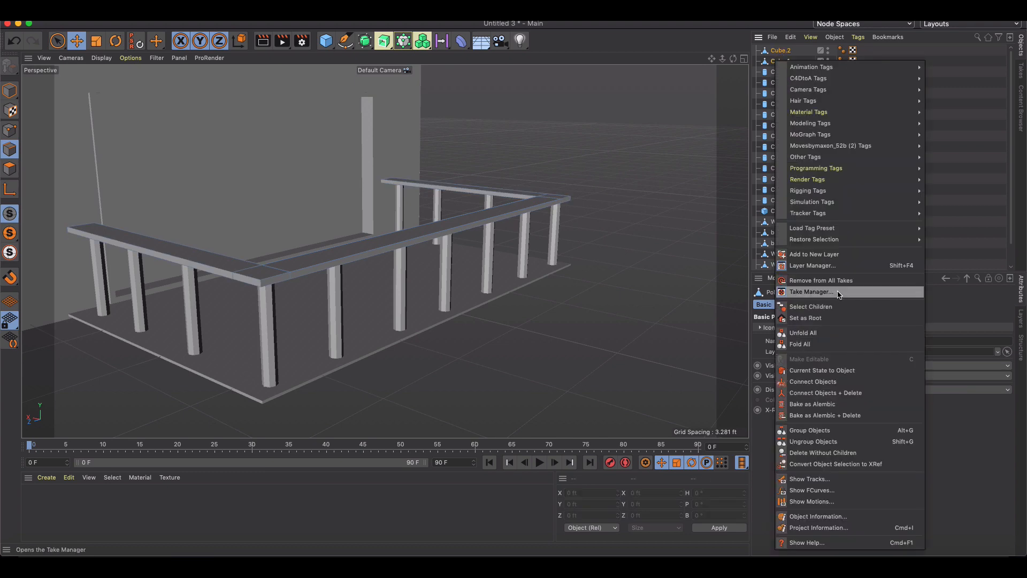
left_click(831, 394)
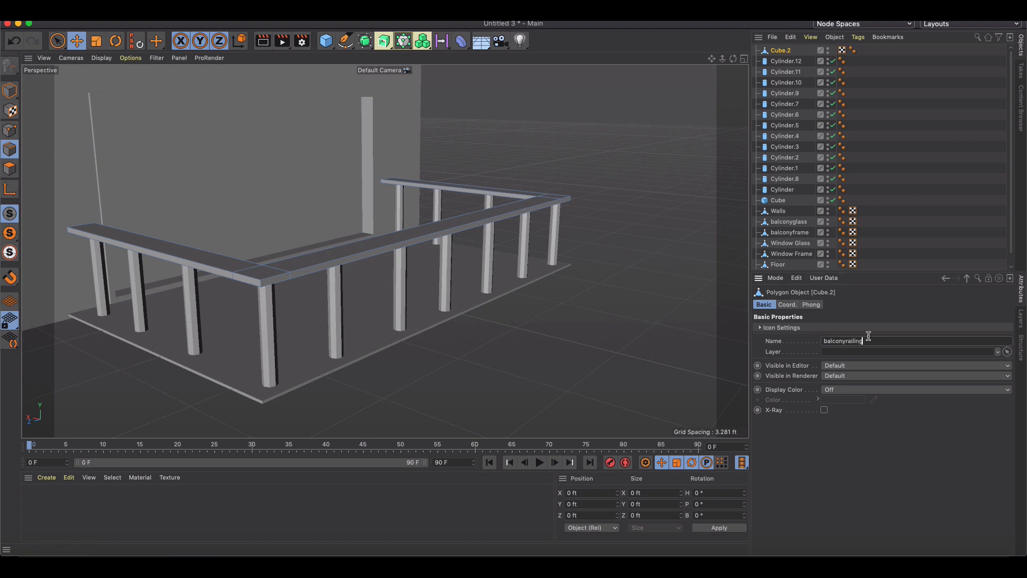
key("Return")
Step: Make all the cylinder posts editable and group them under one null
left_click(786, 61)
left_click(785, 190, "shift")
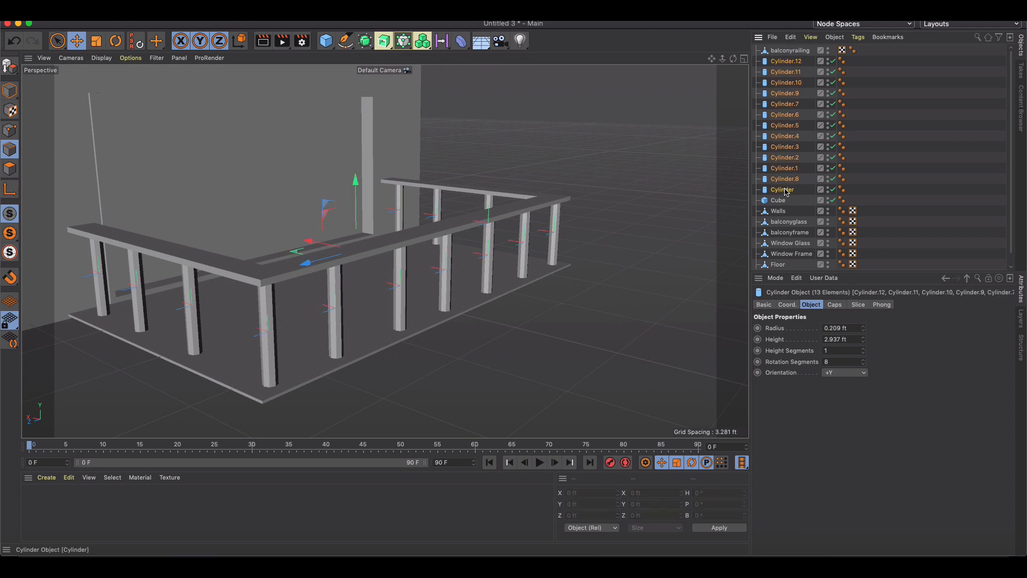
left_click(9, 65)
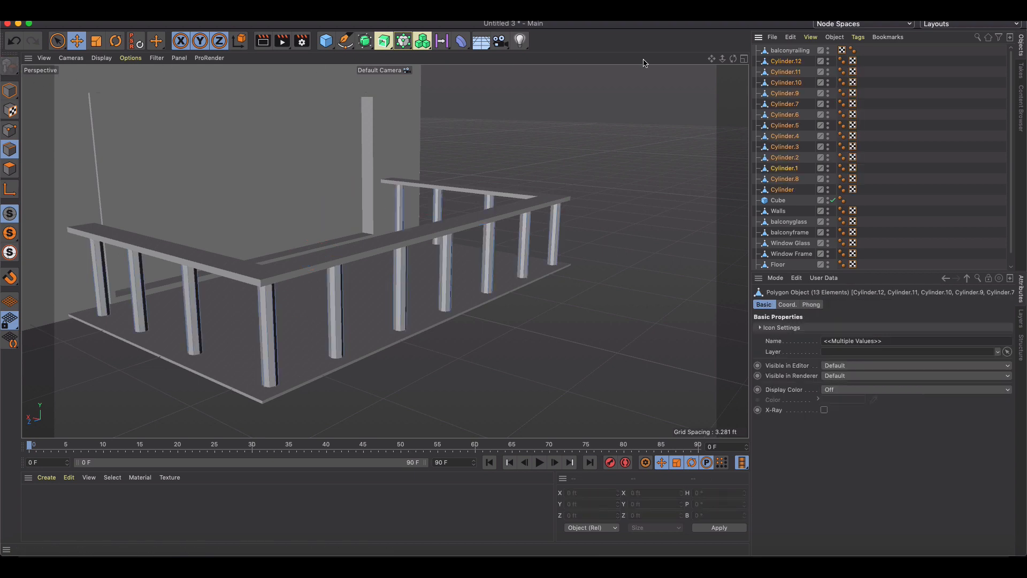
right_click(782, 62)
key("Escape")
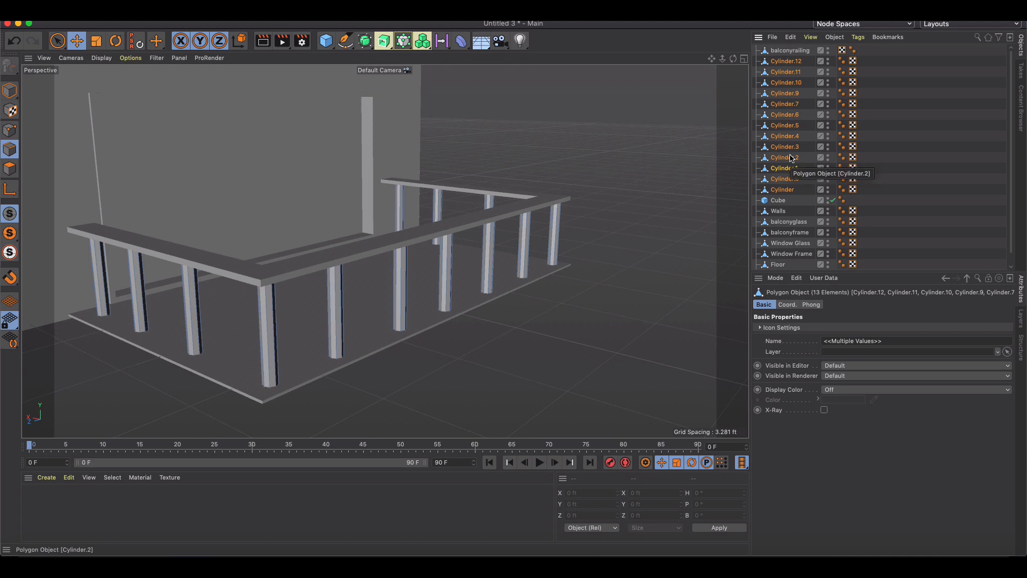
key("alt+g")
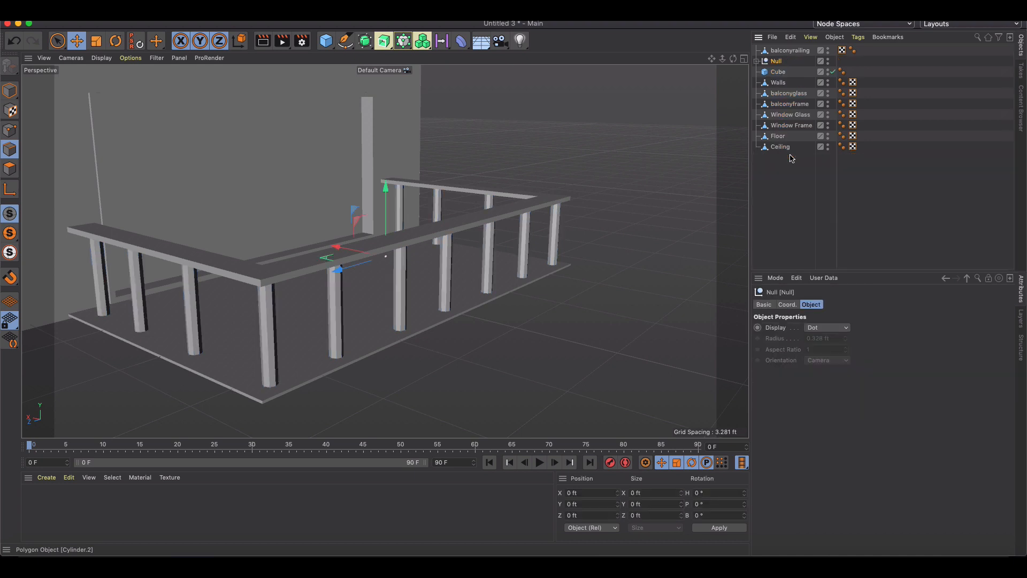
Step: Merge the null and all its child cylinder posts into one object with Connect Objects + Delete and rename it balconyposts
right_click(773, 61)
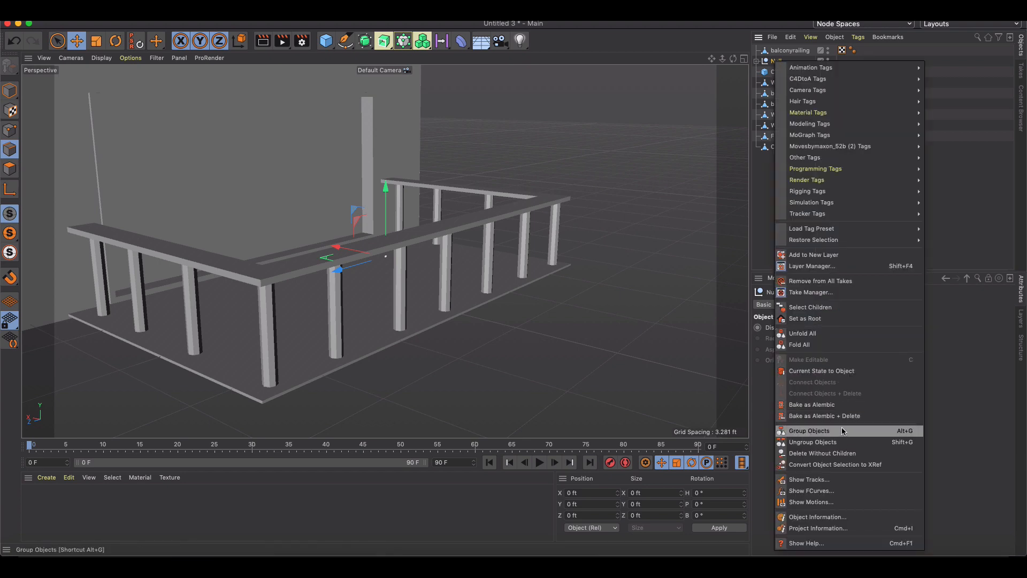
left_click(812, 307)
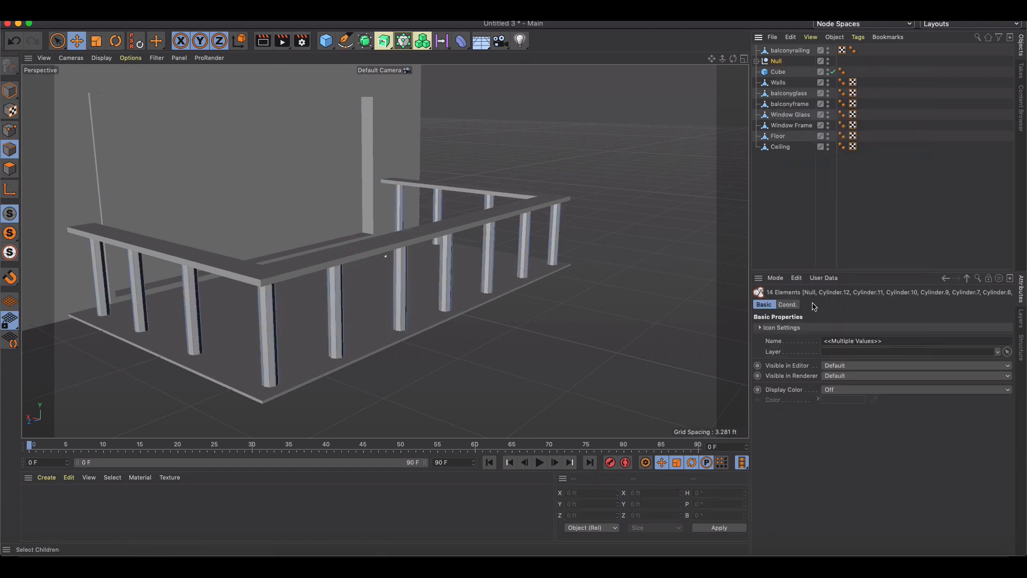
right_click(774, 61)
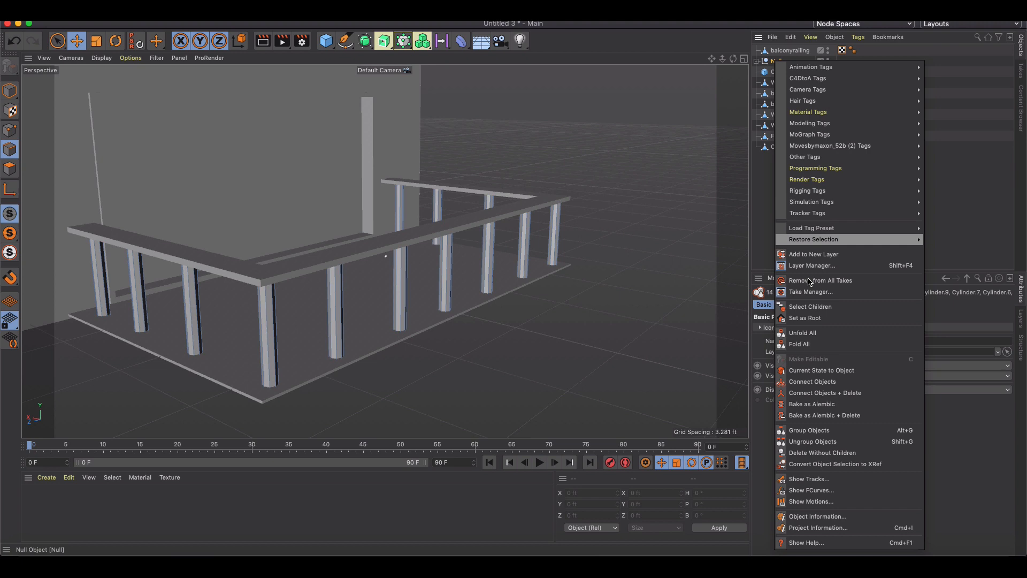
left_click(823, 382)
double_click(835, 340)
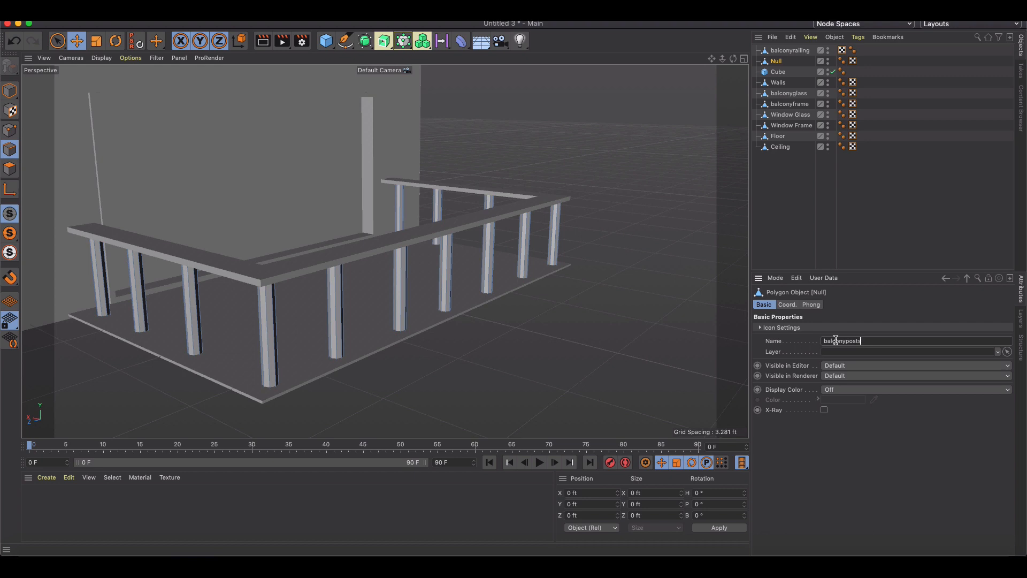
left_click(799, 224)
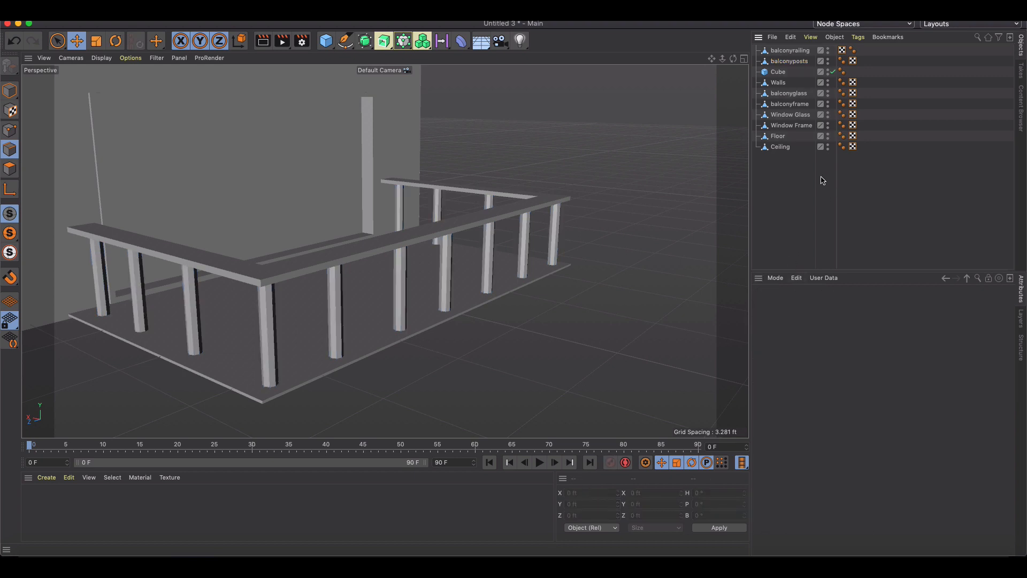
Step: Make the balcony's floor slab Cube editable and rename it deck
left_click(776, 73)
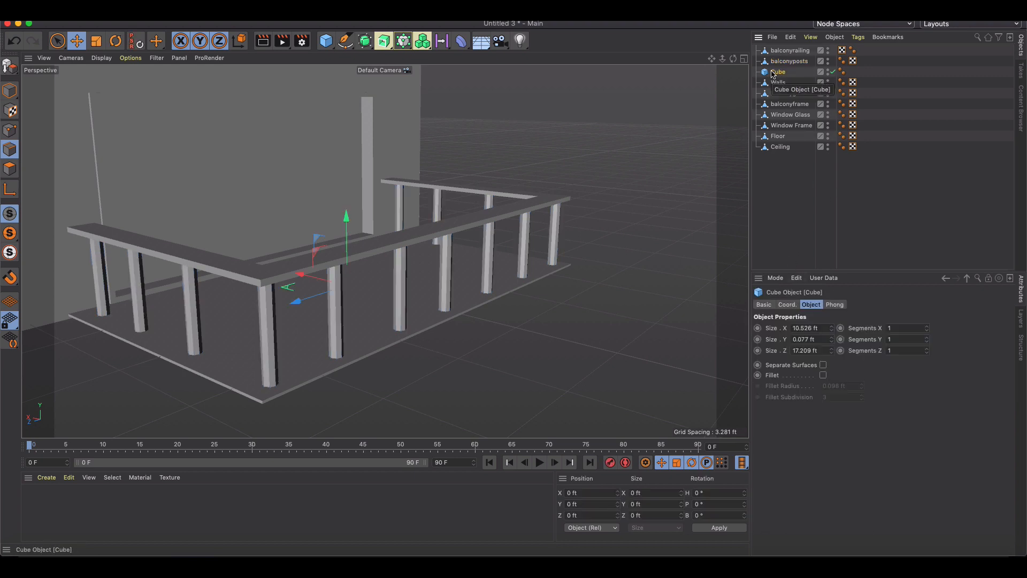
left_click(10, 66)
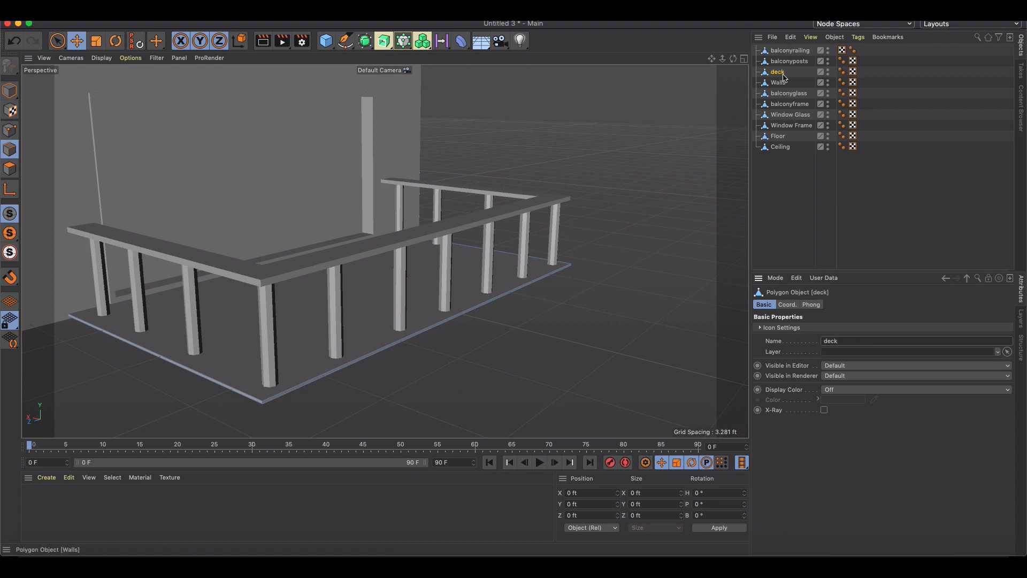
scroll(551, 197, "down", 3)
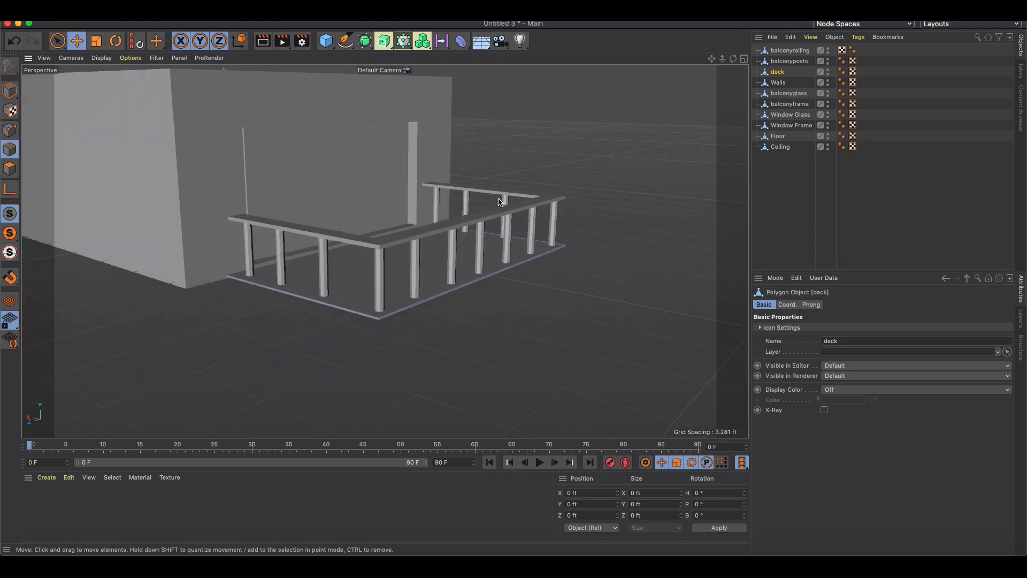
left_click_drag(499, 201, 305, 220, "alt")
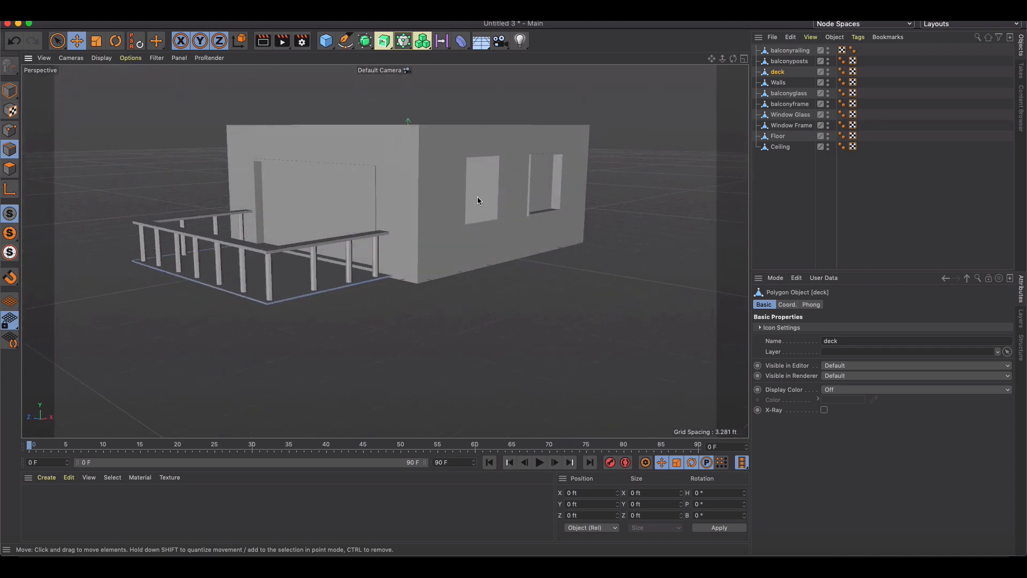
left_click_drag(473, 222, 549, 218, "alt")
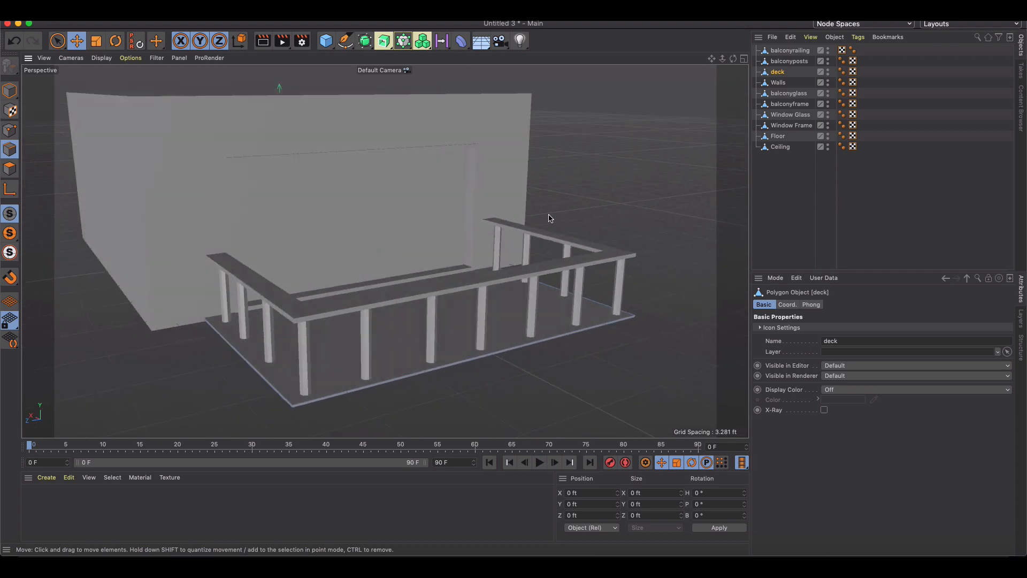